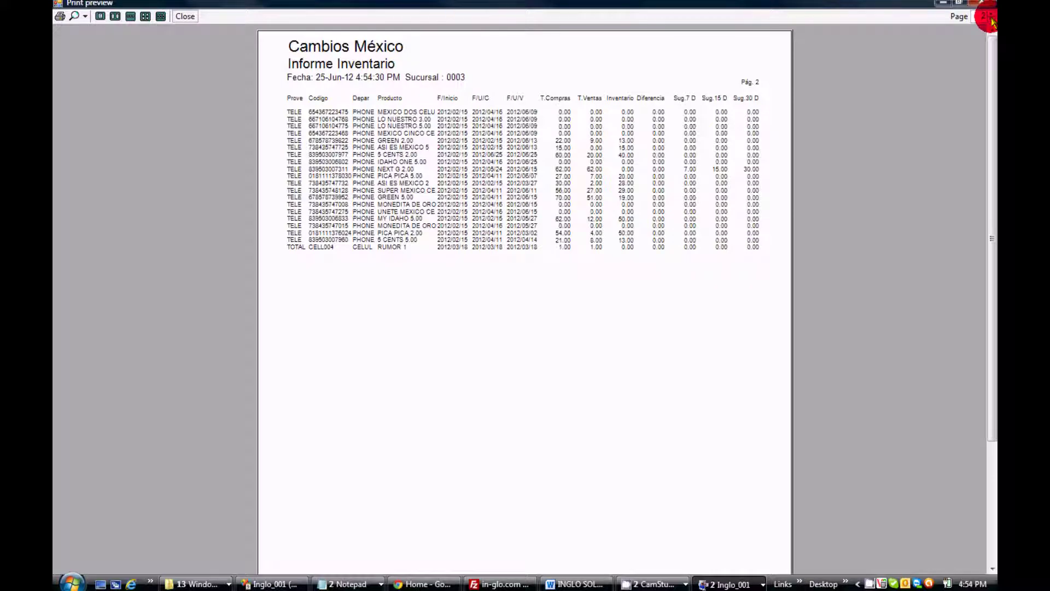
Step: Close the print preview of the inventory report and the Inventario window behind it
left_click(991, 21)
left_click(989, 8)
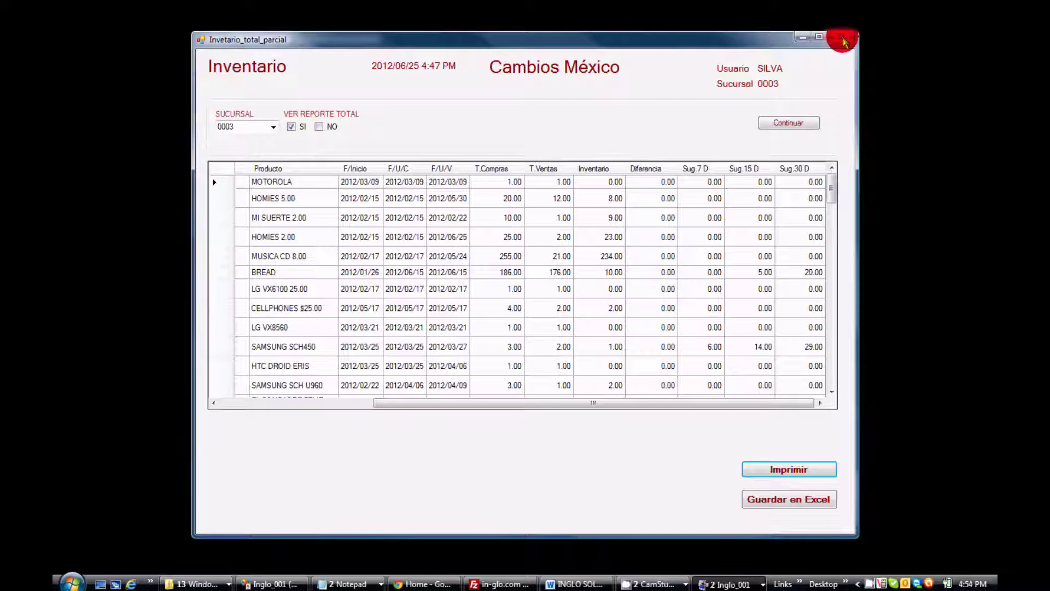
left_click(843, 39)
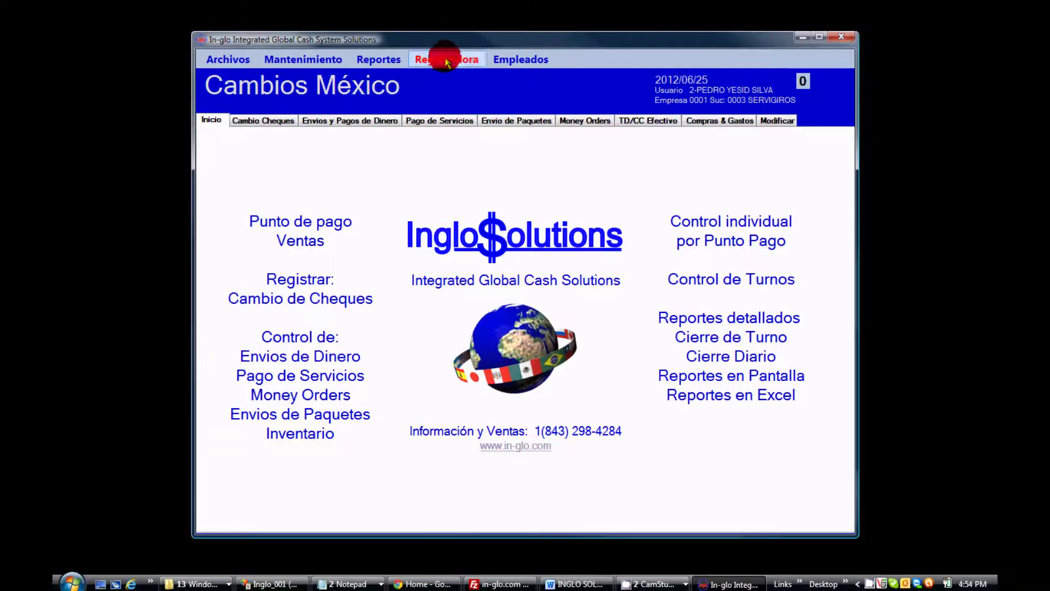
Step: View the purchases and sales movement of AFRICAN SOUL 2.00 in the per-product inventory movement report and close the report
left_click(377, 60)
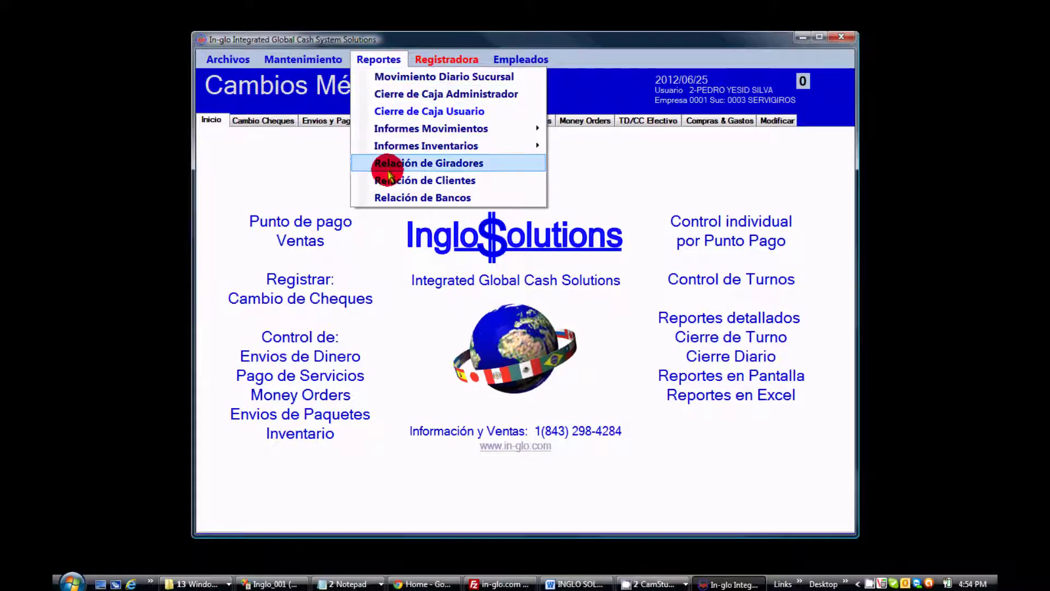
mouse_move(383, 145)
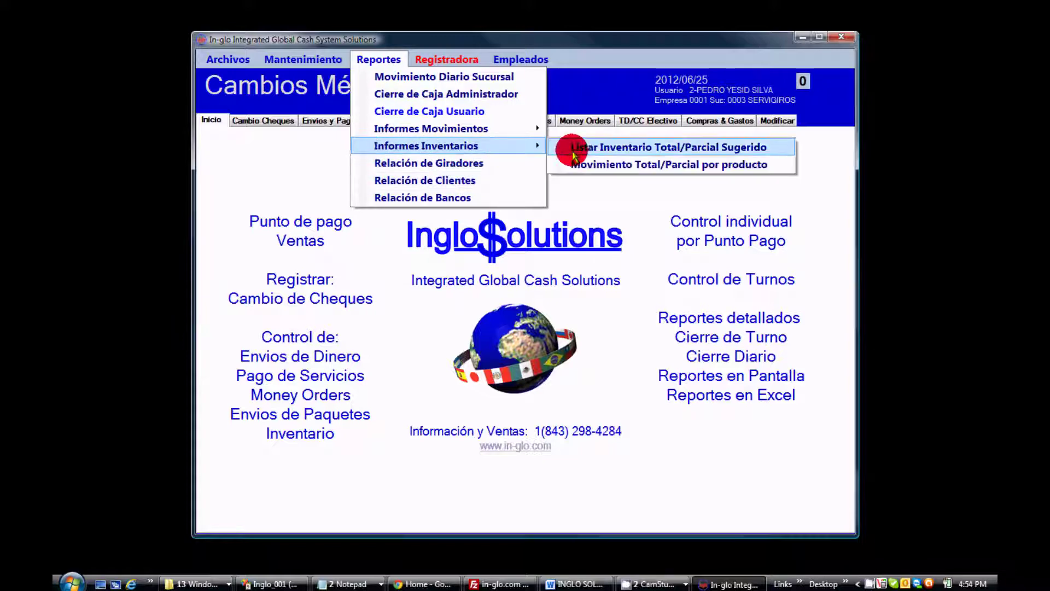
left_click(604, 165)
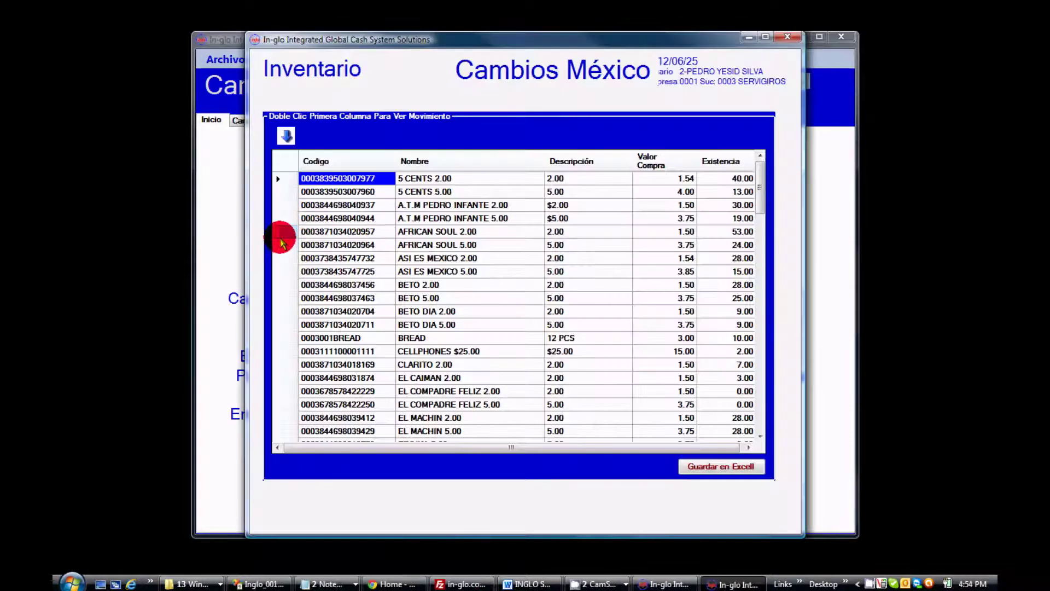
double_click(277, 231)
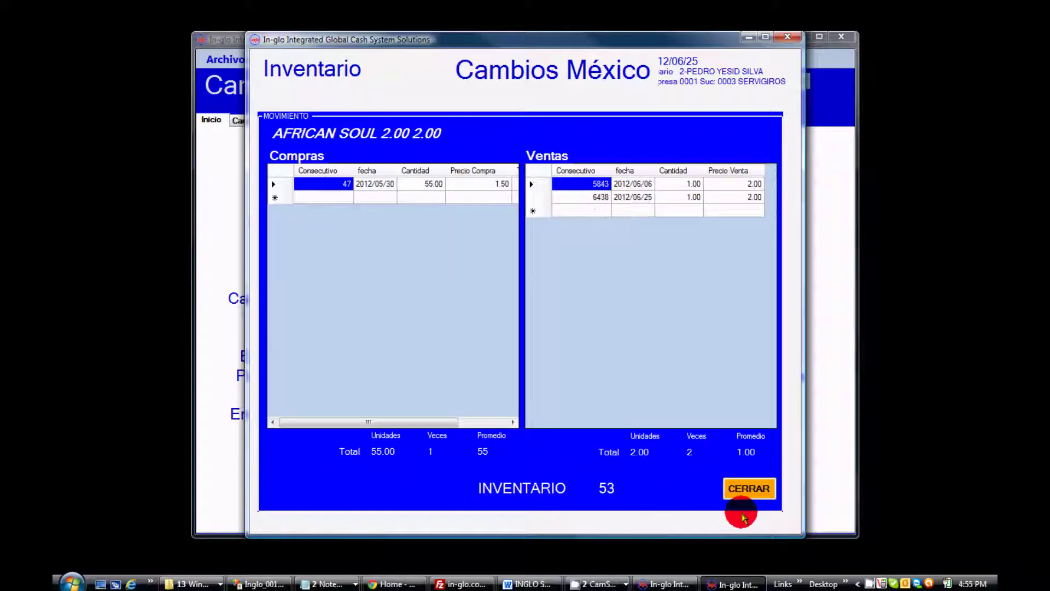
left_click(749, 489)
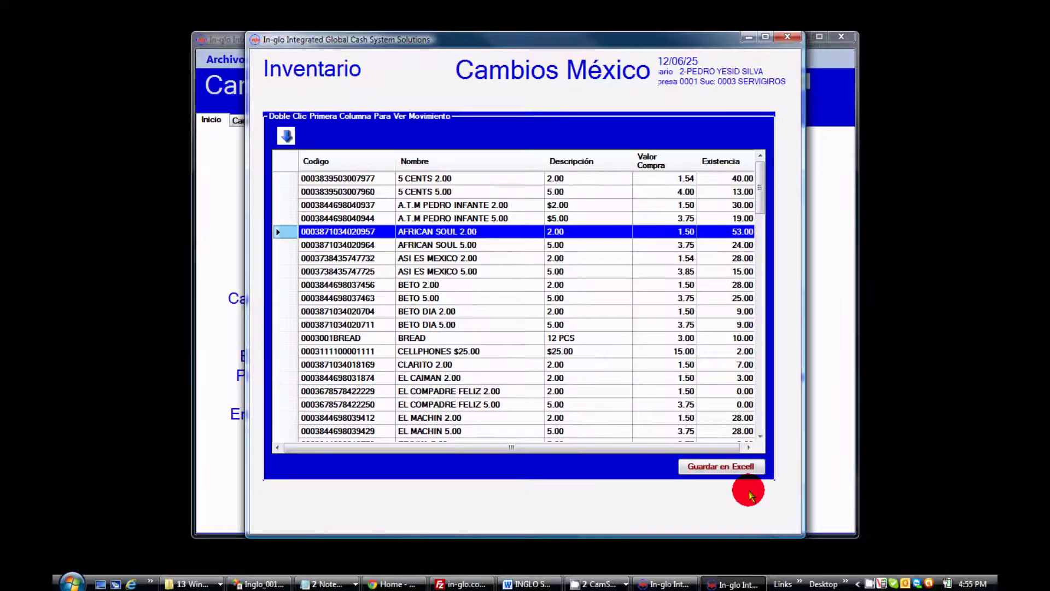
left_click(786, 39)
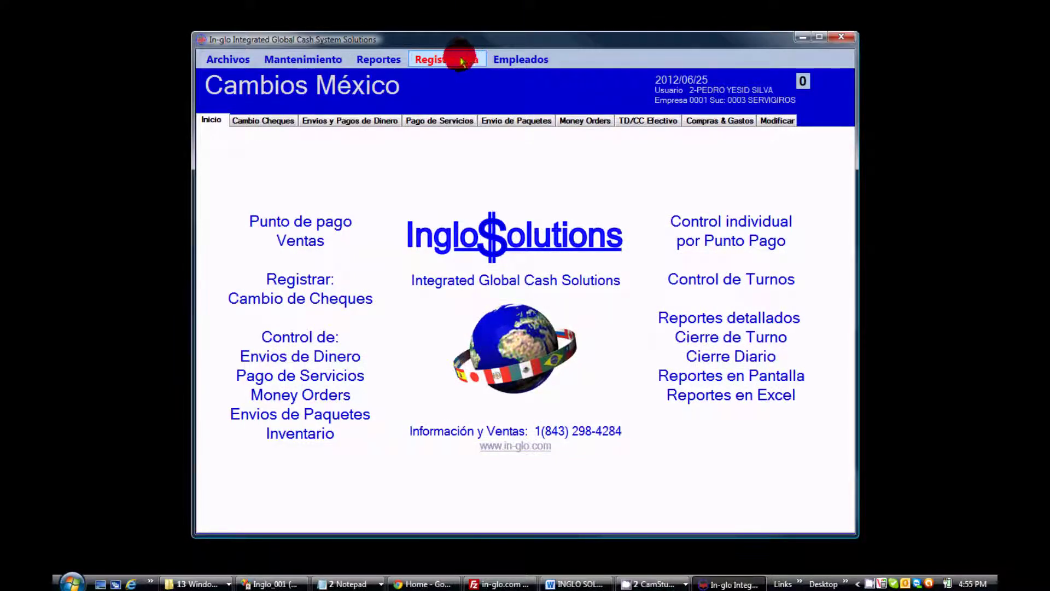
Step: View the employees' entry and exit time registration screen and close it
left_click(510, 62)
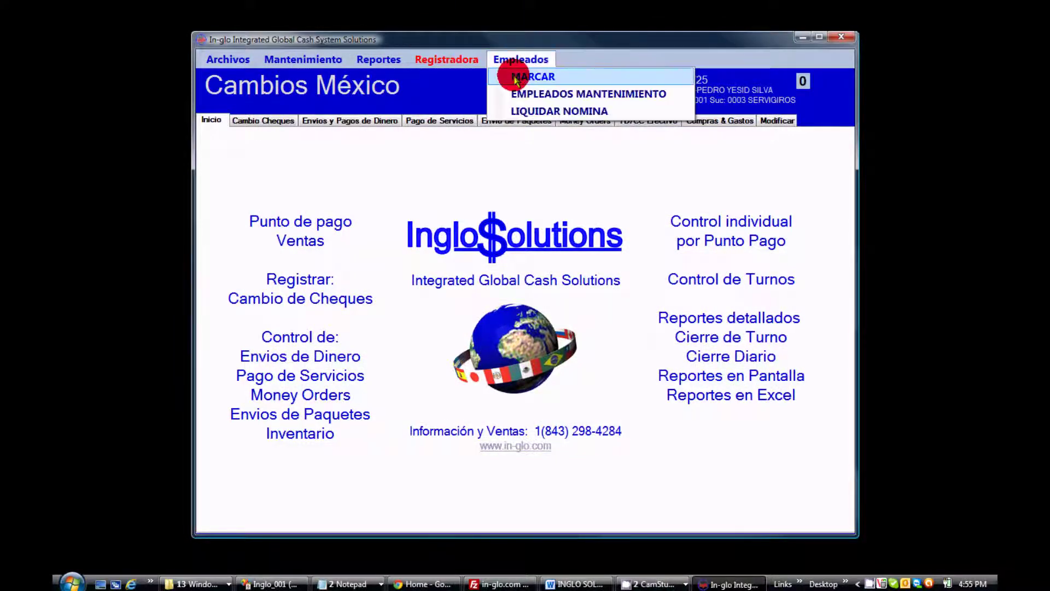
left_click(516, 79)
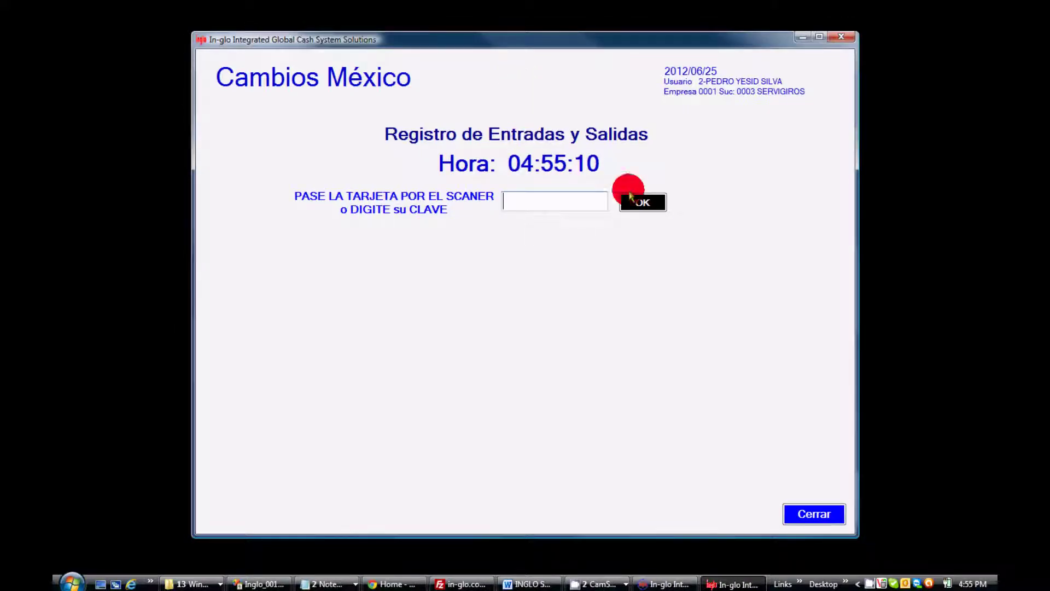
left_click(808, 513)
Step: View the blank new-employee form in employee maintenance and exit without saving
left_click(505, 58)
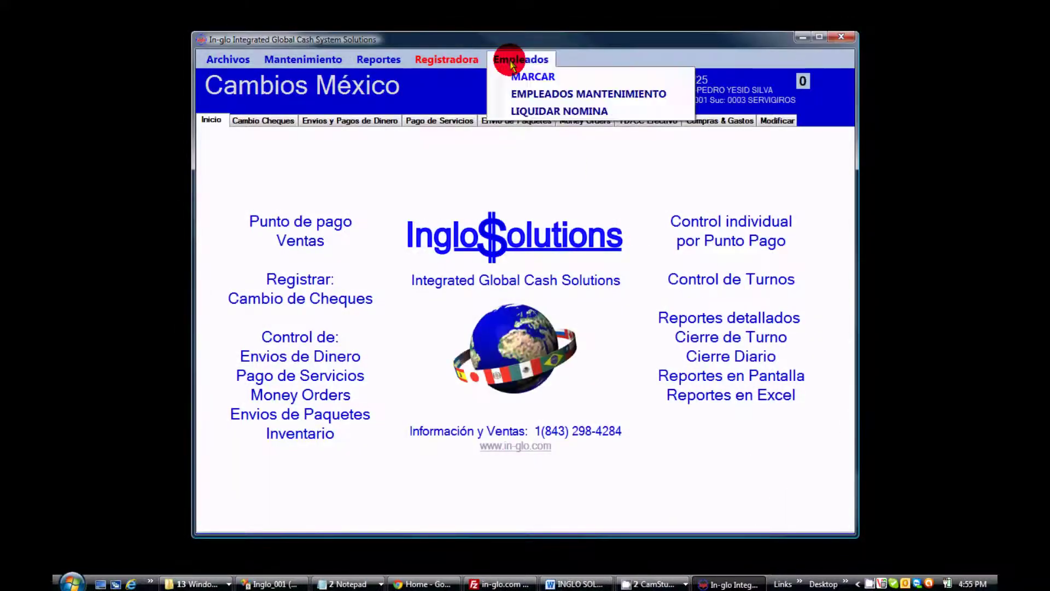
left_click(511, 94)
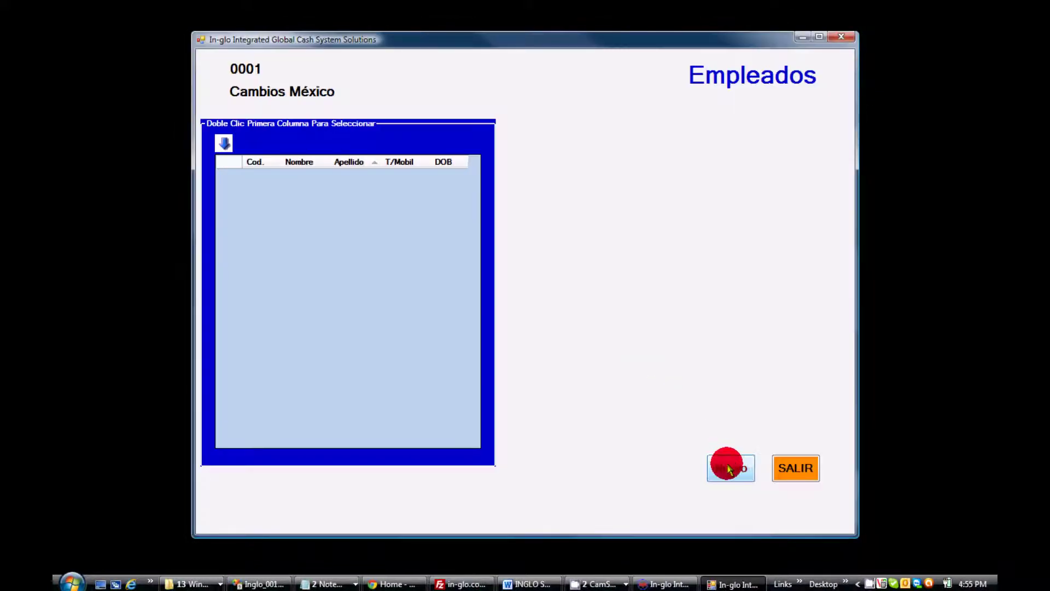
left_click(728, 468)
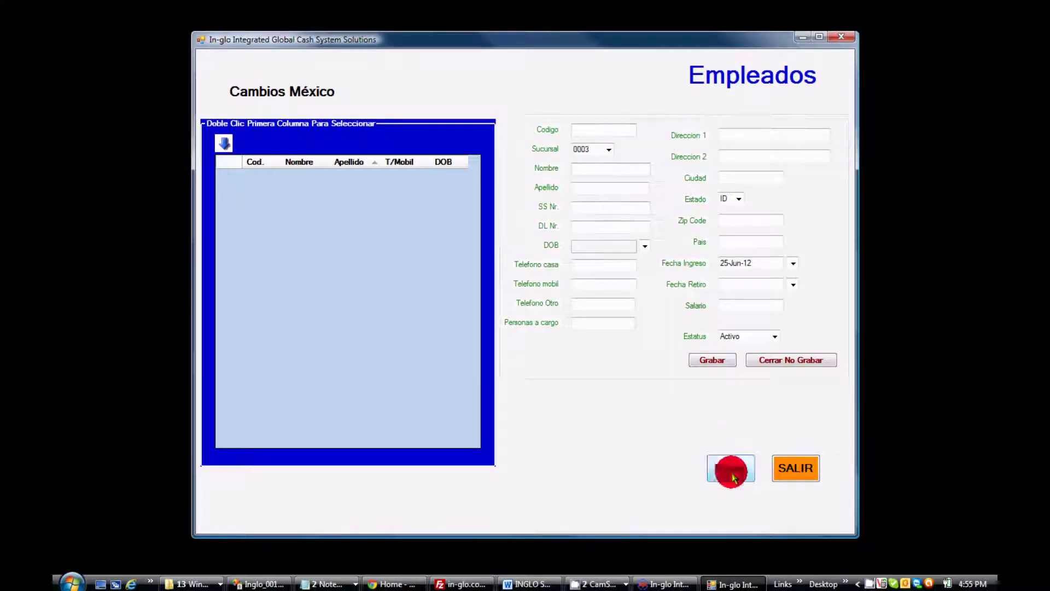
left_click(802, 472)
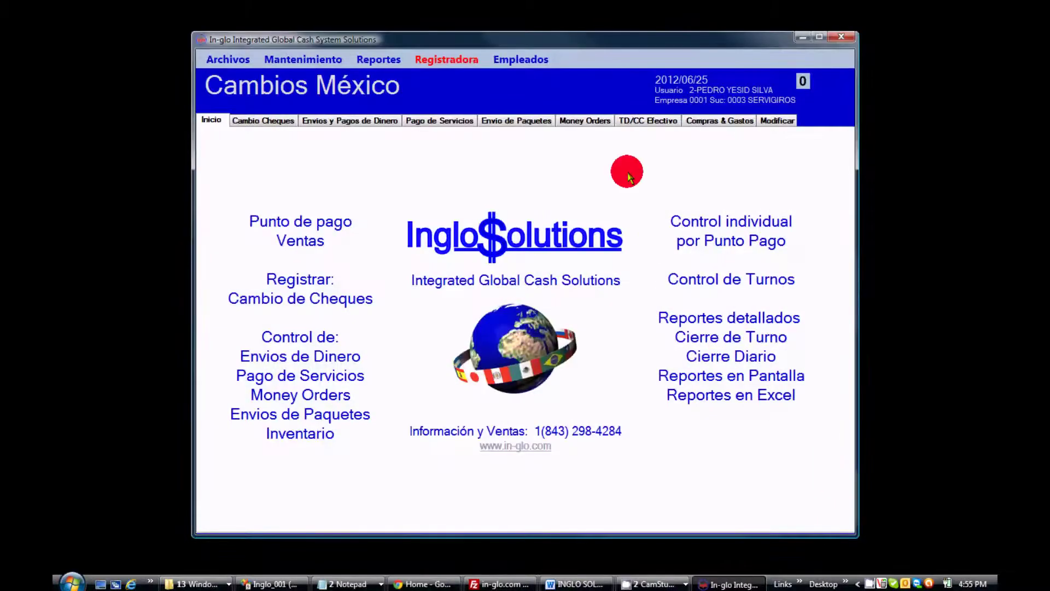
Step: Set the payroll hours listing to a 14-day period starting 2012/06/24 for all branches, and close the listing
left_click(542, 58)
left_click(540, 112)
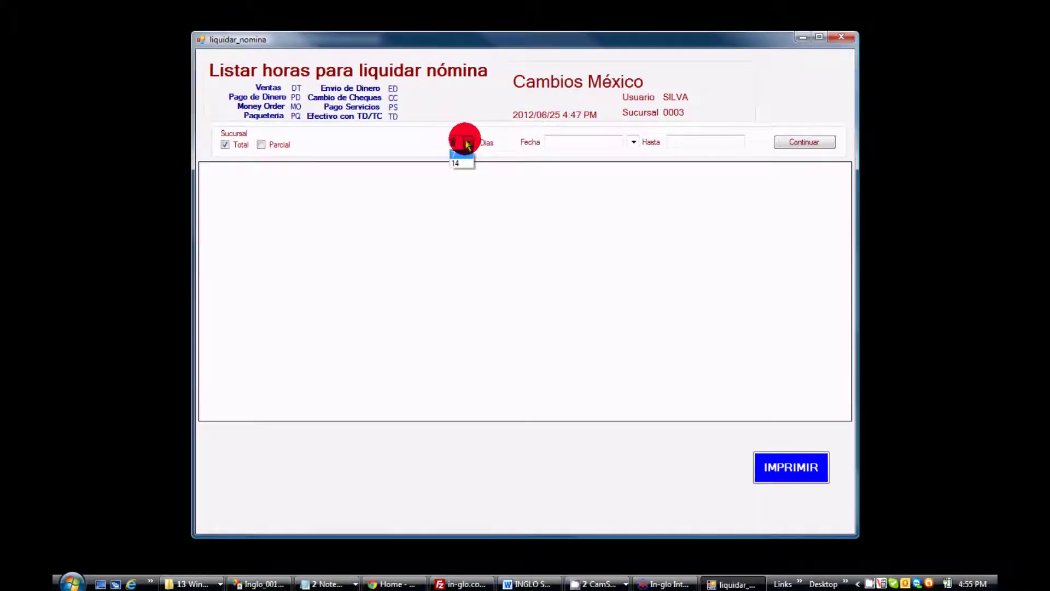
left_click(464, 165)
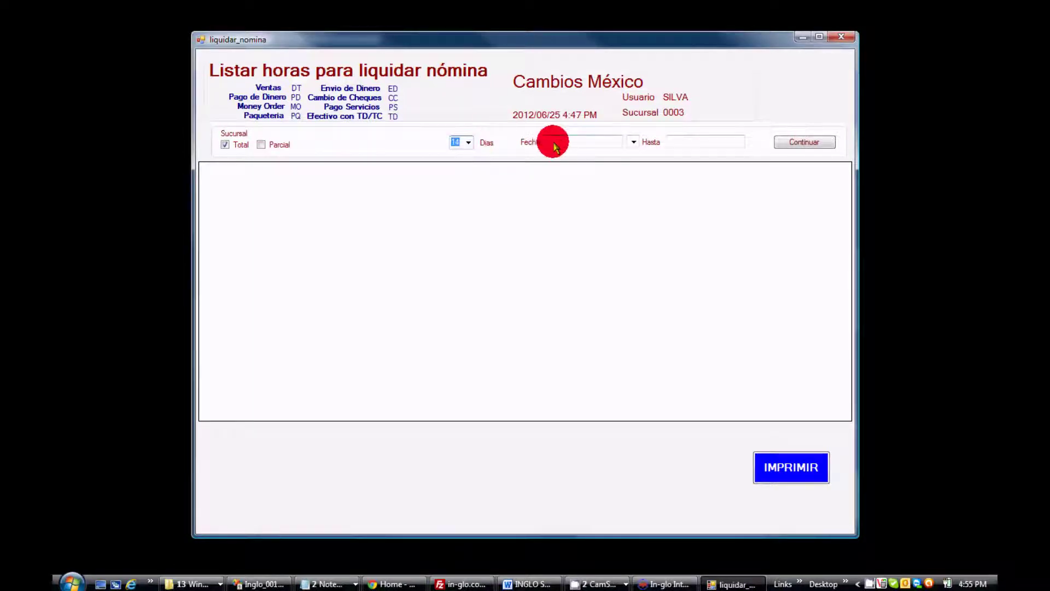
left_click(633, 142)
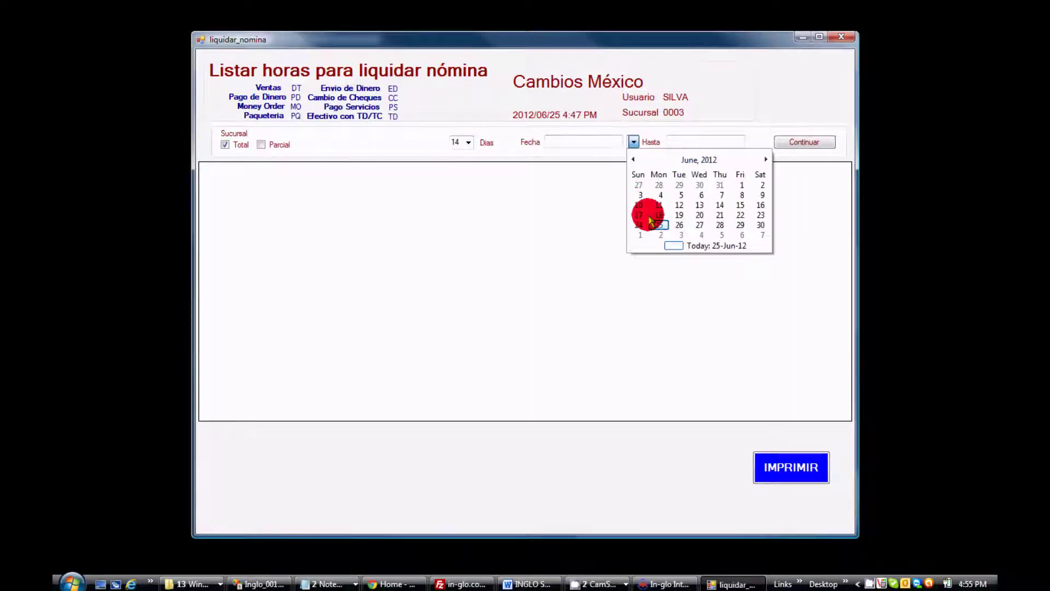
left_click(638, 225)
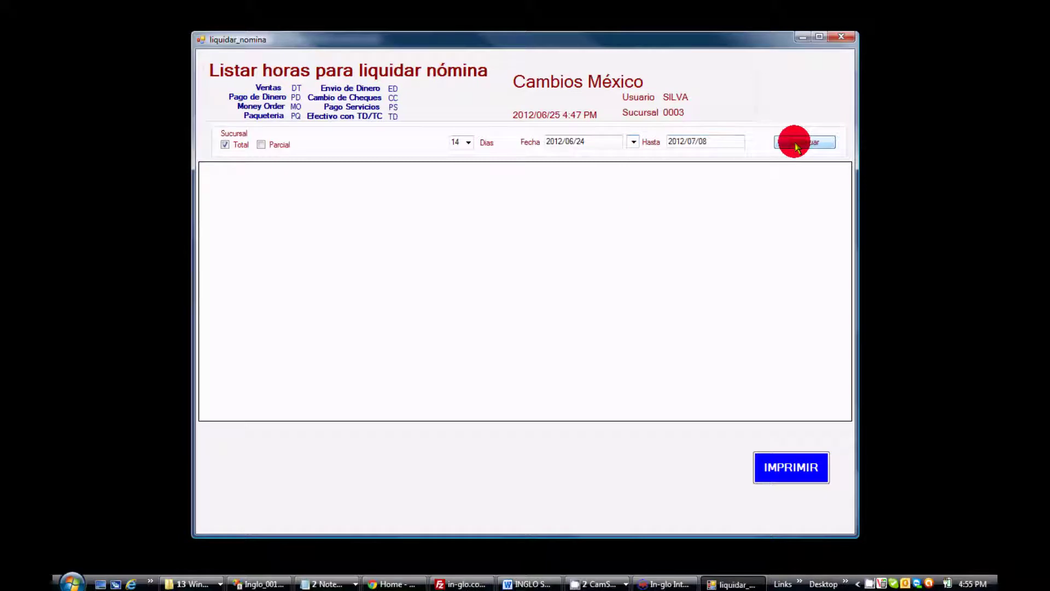
left_click(841, 37)
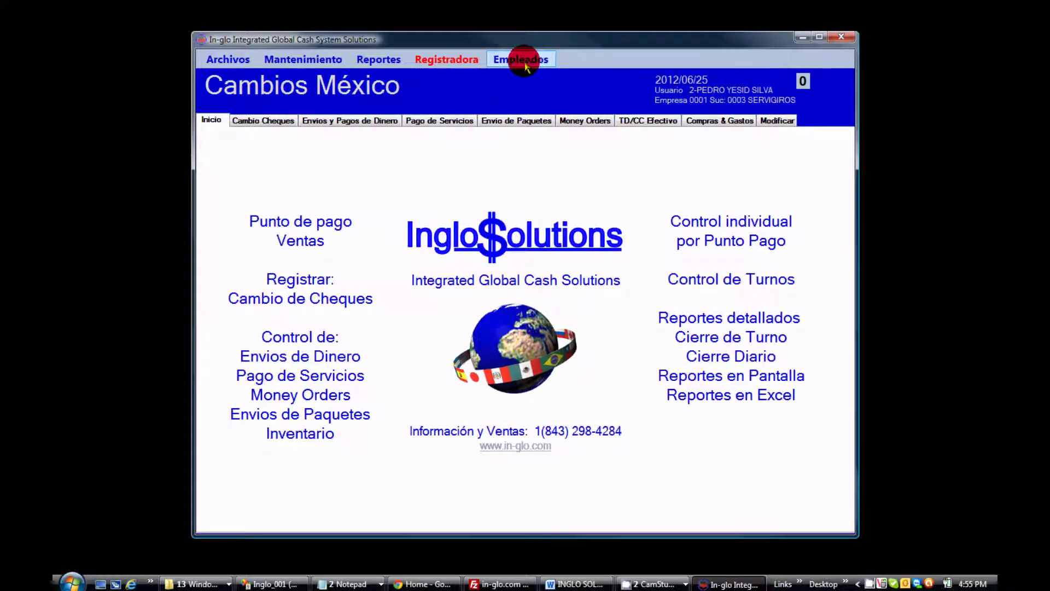
Step: Open the cash register and add one unit of the product 5 CENTS 5.00 to a new sale
left_click(452, 60)
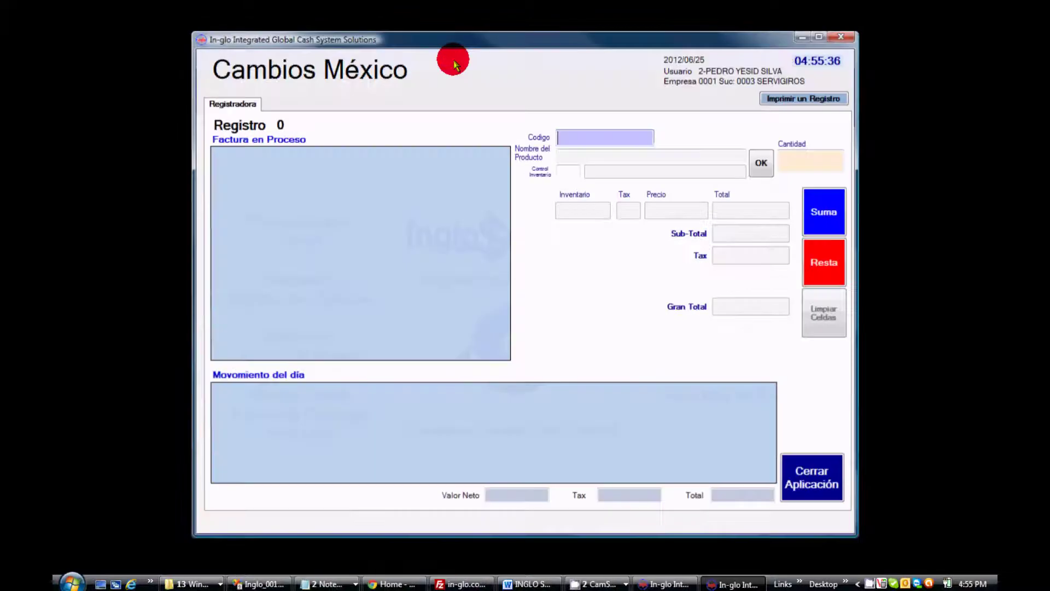
left_click(761, 165)
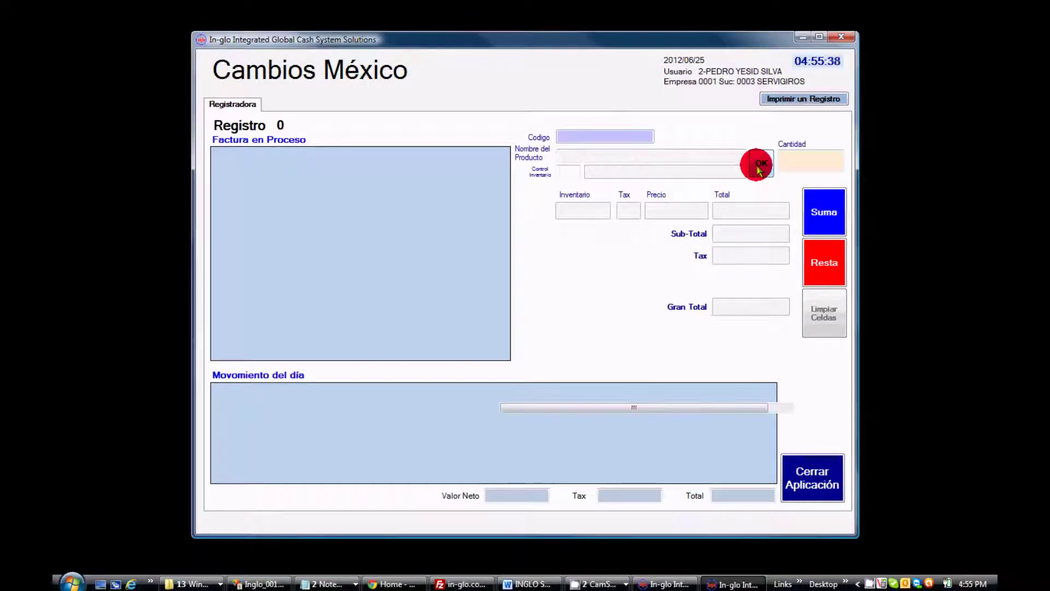
double_click(498, 246)
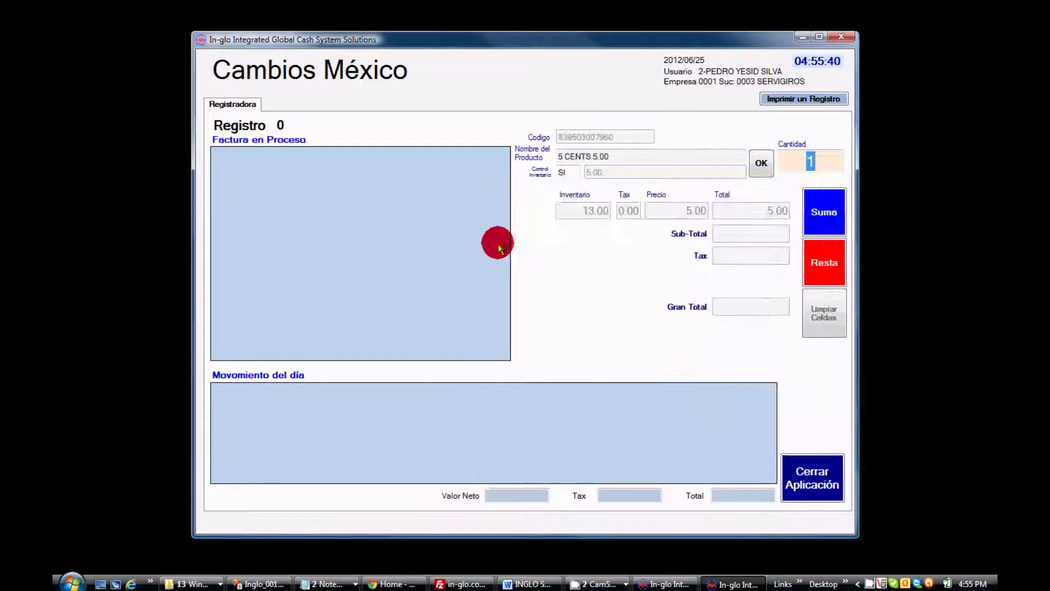
left_click(825, 219)
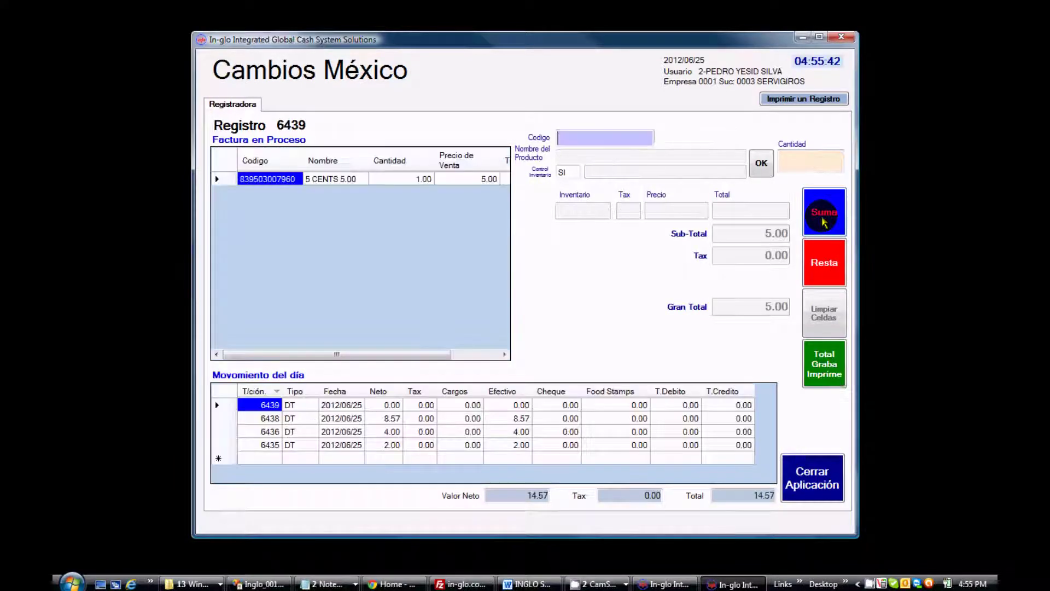
Step: Complete the sale as Efectivo with 10 received and no printed receipt, and close the cash register
left_click(824, 364)
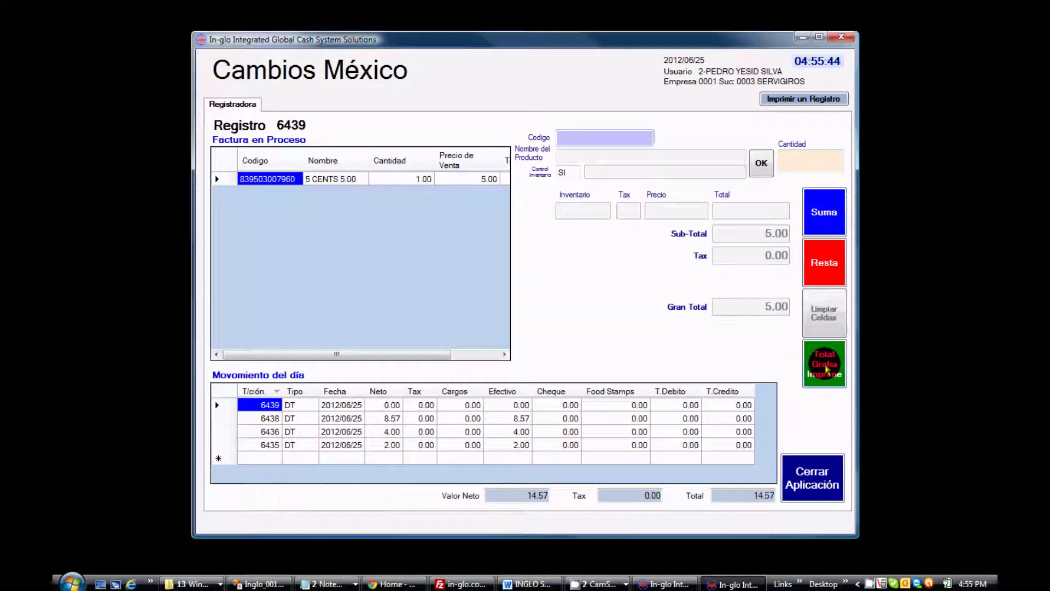
left_click(538, 206)
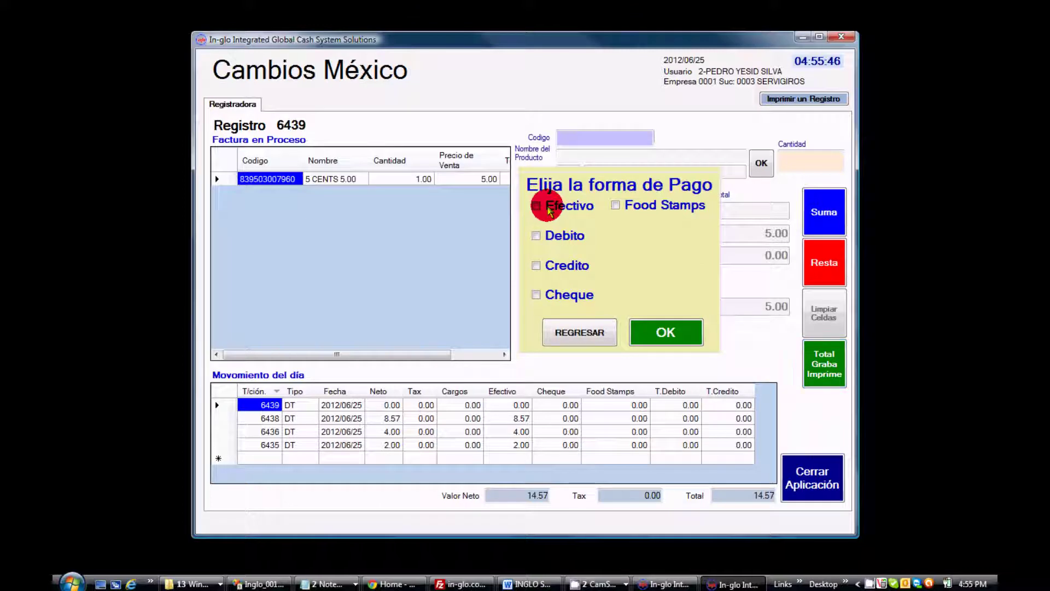
left_click(648, 330)
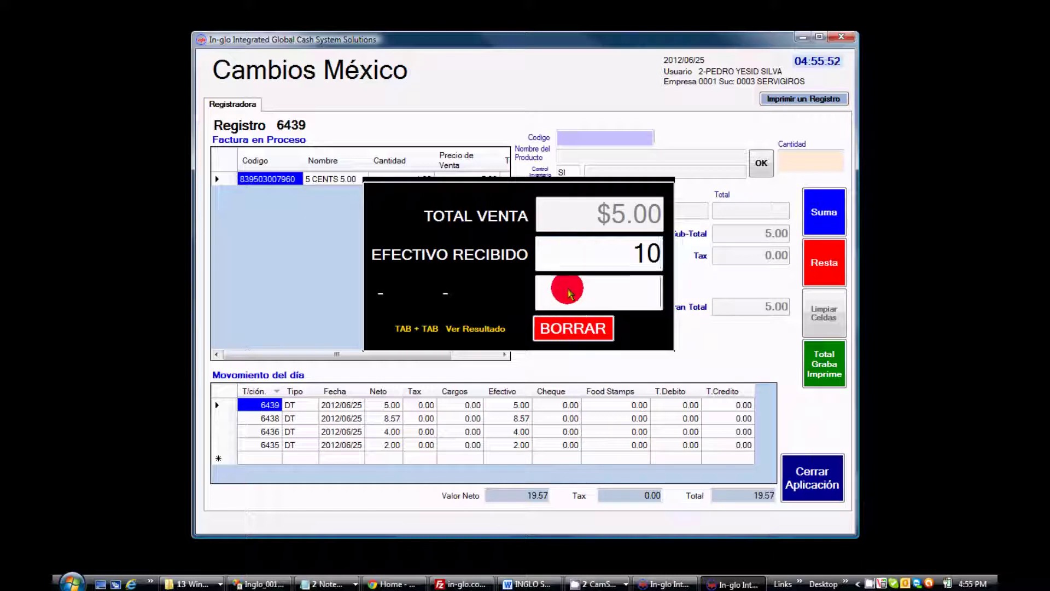
key("Tab")
key("Tab")
left_click(639, 329)
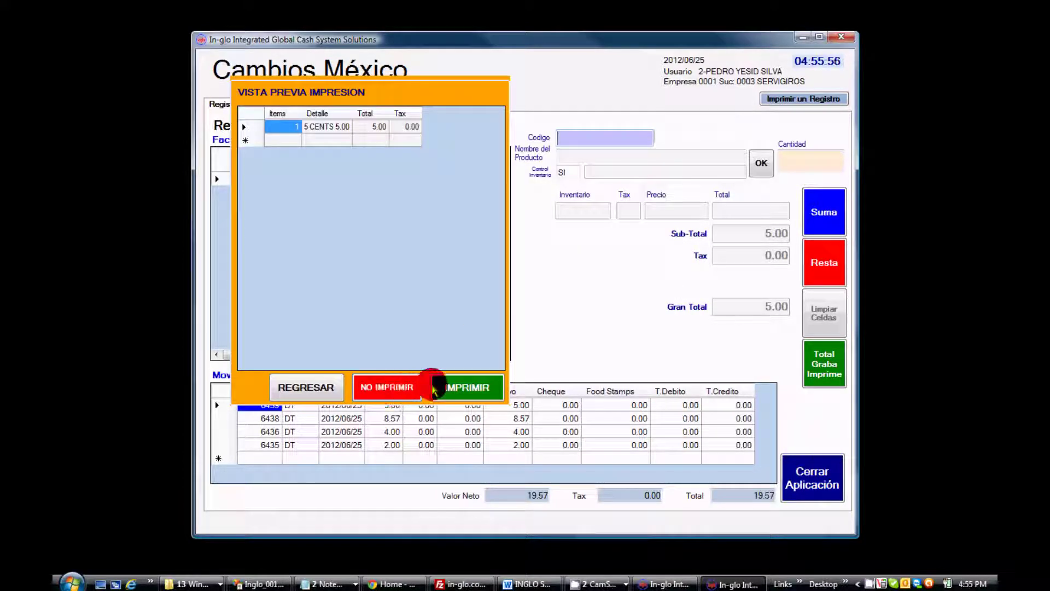
left_click(399, 386)
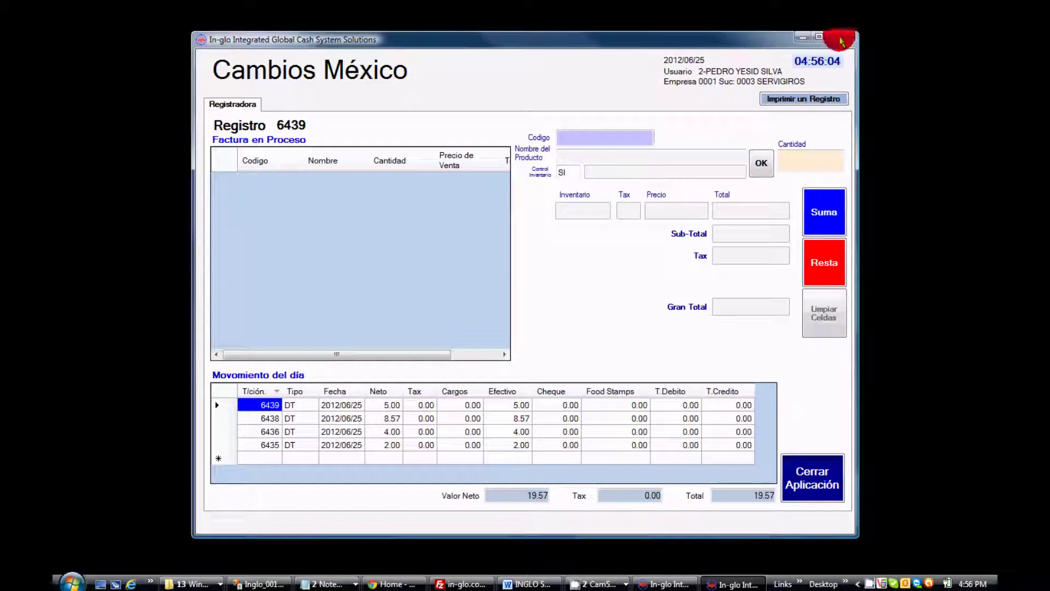
left_click(810, 482)
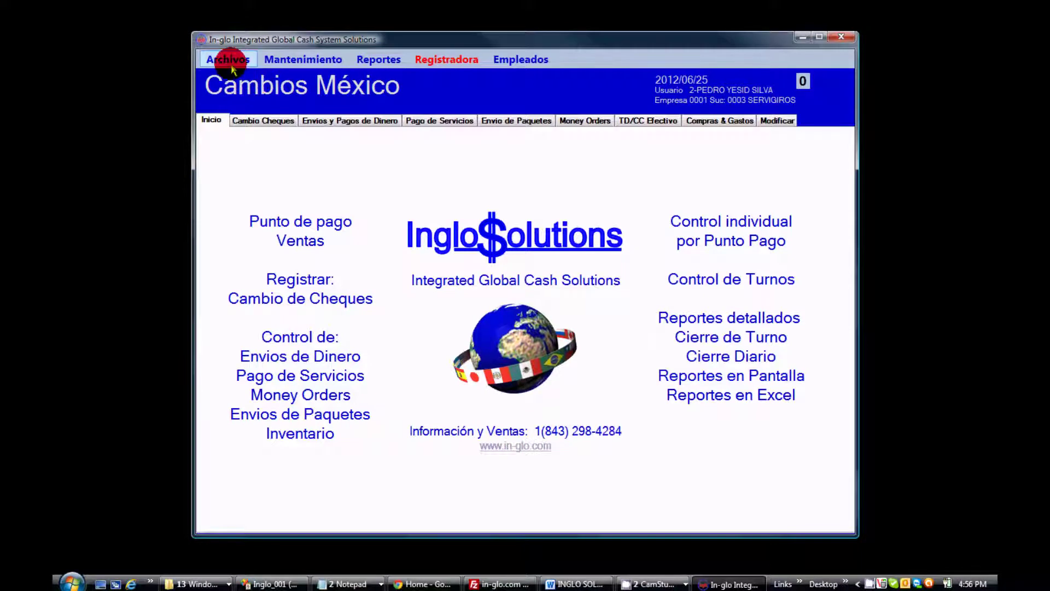
Step: Start a check-cashing transaction with 3 BROTHERS RESTAURANTS LLC as the check issuer
left_click(245, 121)
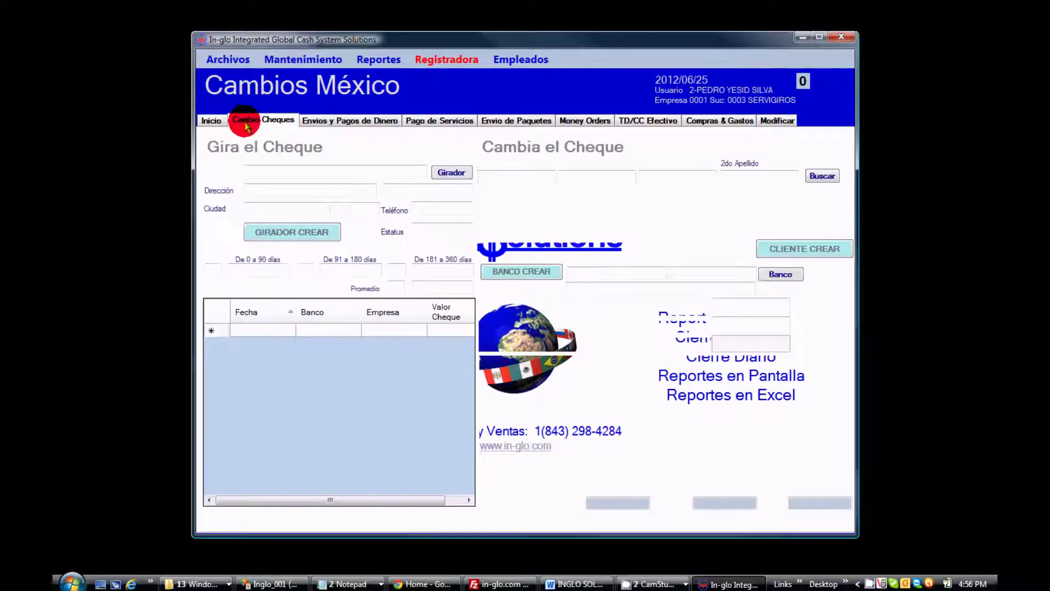
left_click(444, 174)
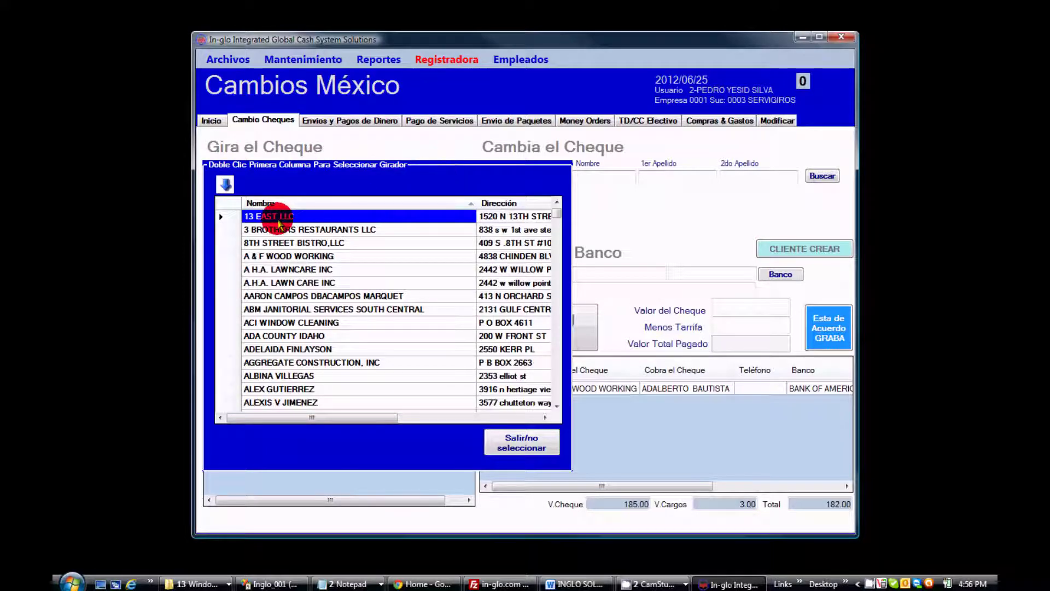
left_click(233, 229)
double_click(233, 234)
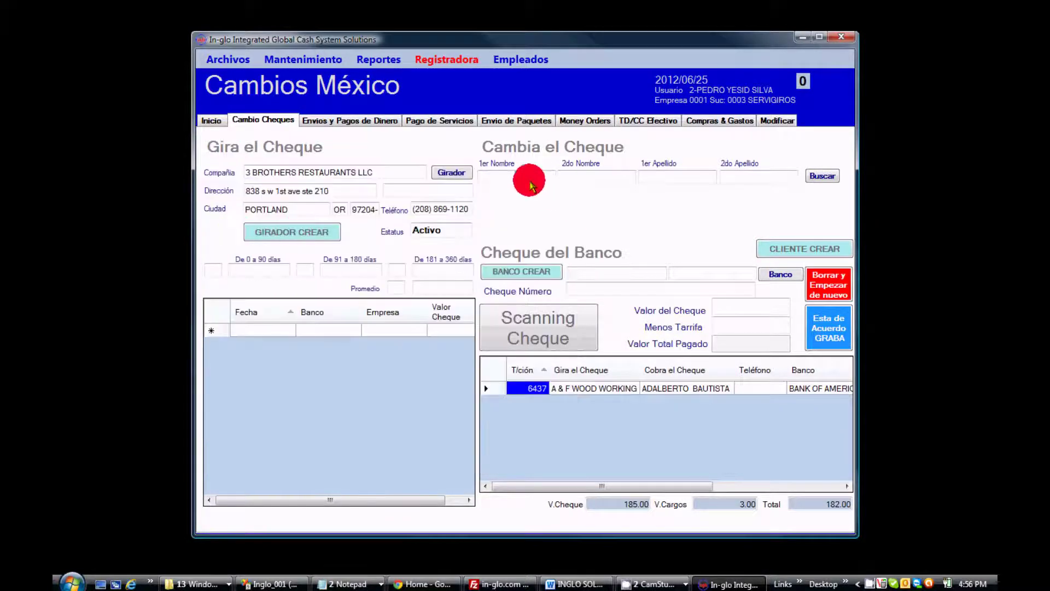
Step: Search customers by first name starting with A and first surname with B, and select the third match as the person cashing the check
type("A")
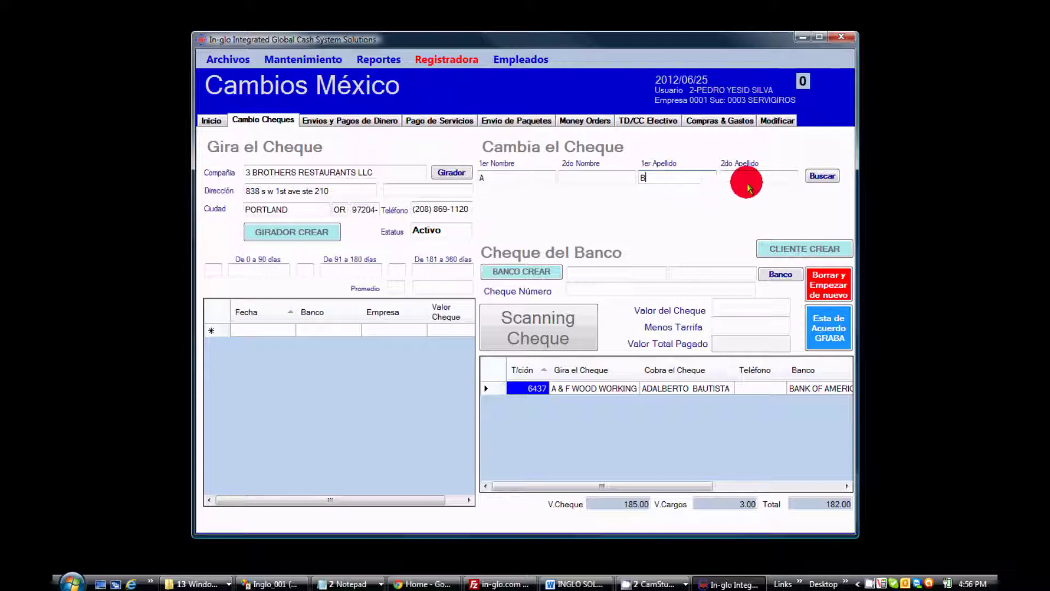
left_click(821, 176)
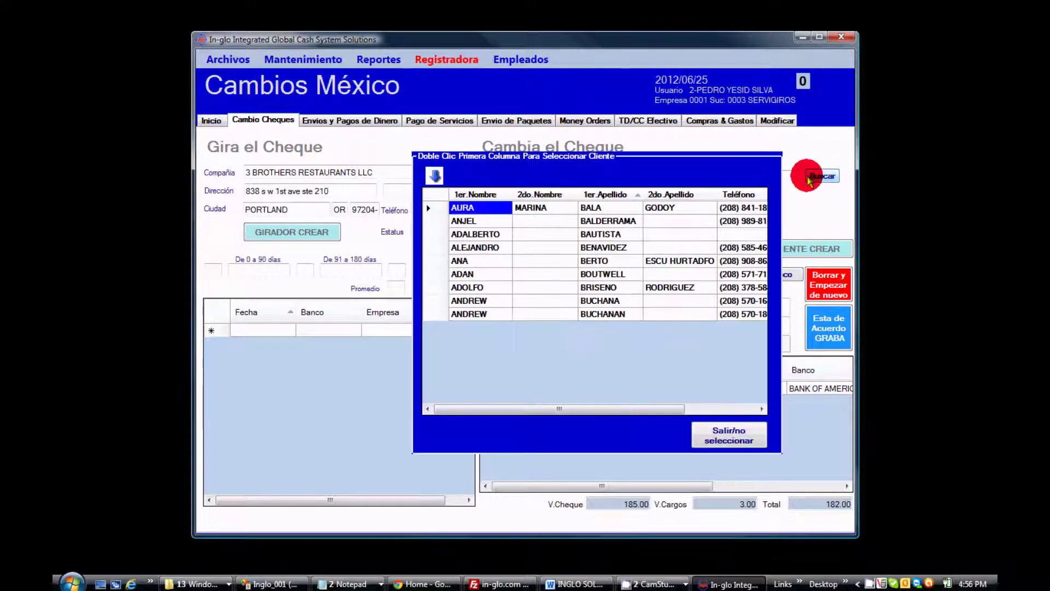
double_click(439, 240)
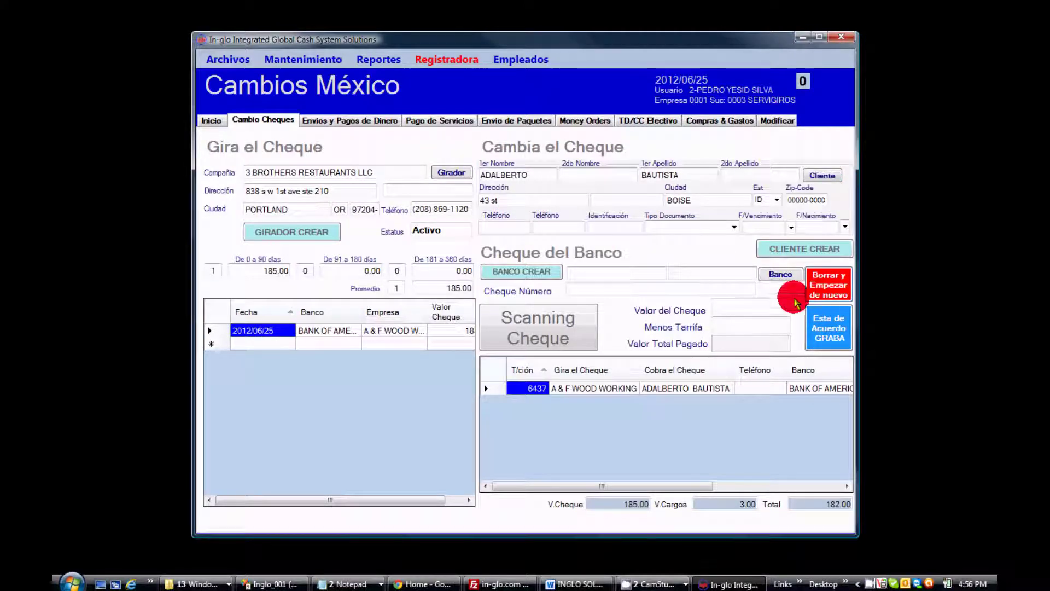
Step: Enter a BANK OF AMERICA check numbered 1233 for 123.70 with a 2.70 fee, review the verification and return to modifying it
left_click(774, 274)
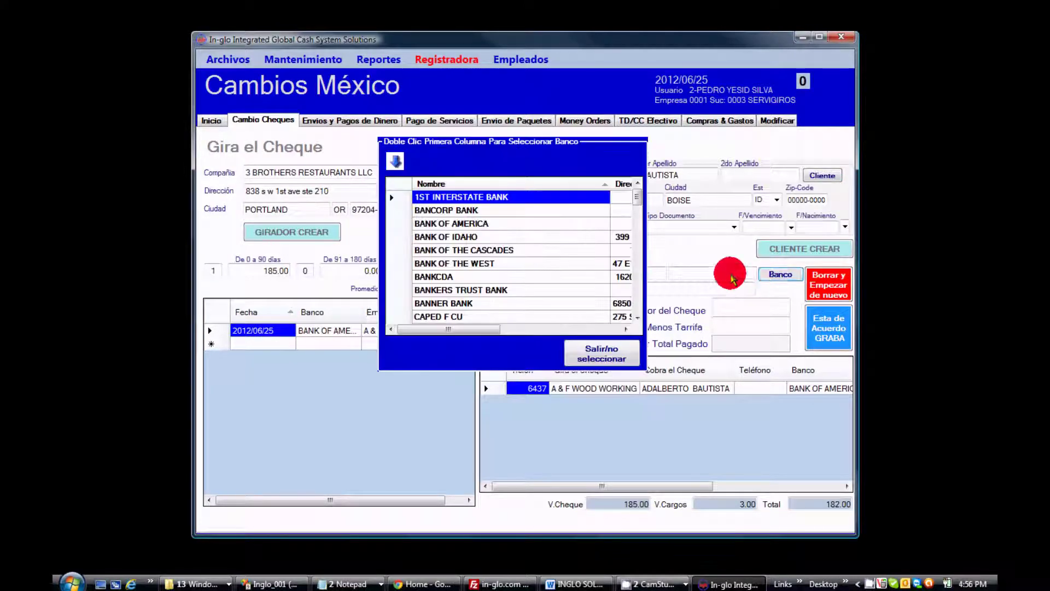
double_click(407, 224)
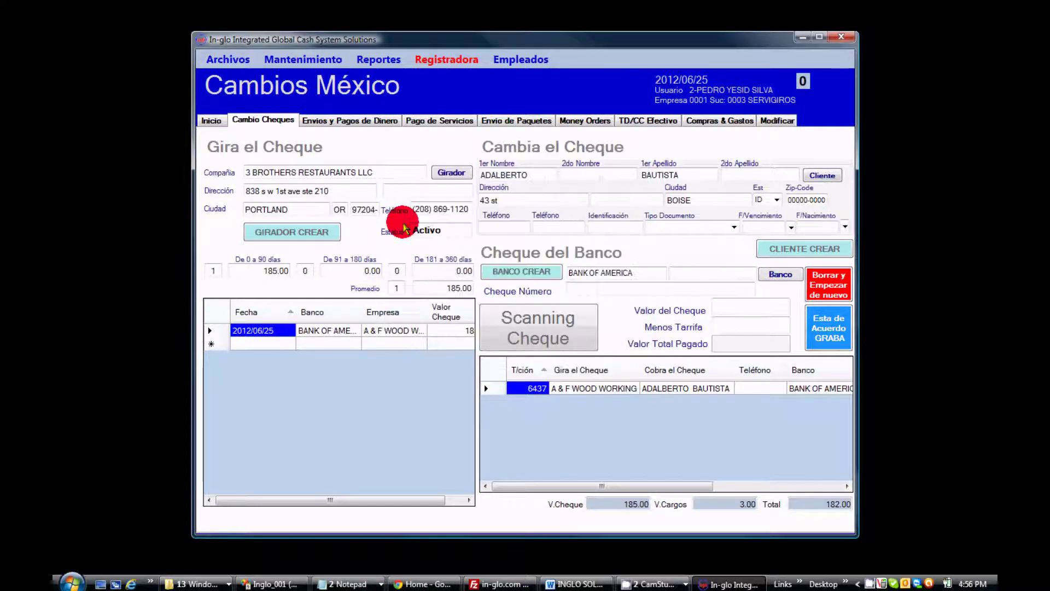
left_click(595, 292)
type("1233")
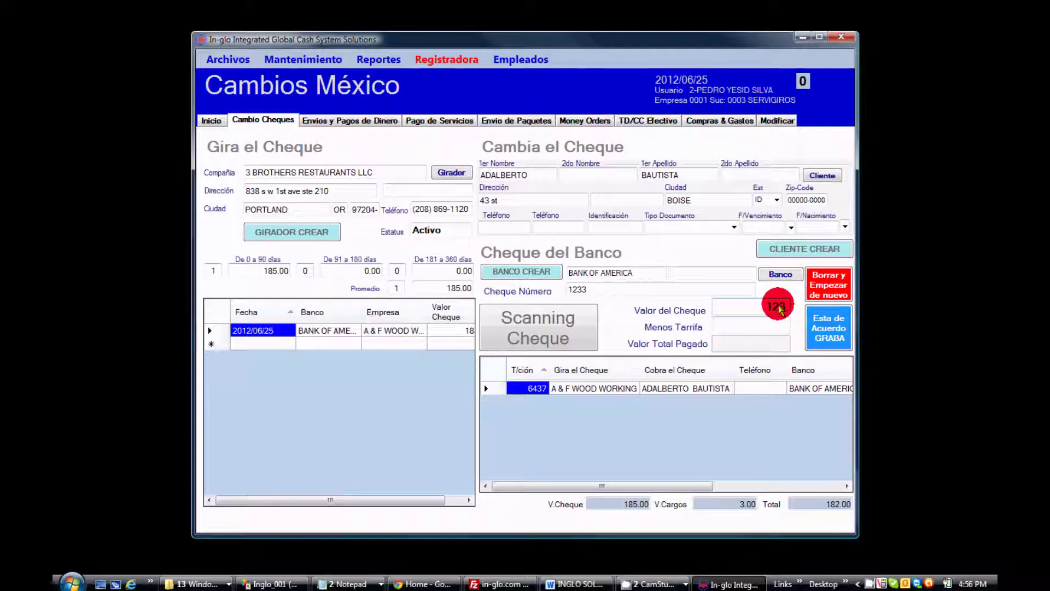
left_click(830, 322)
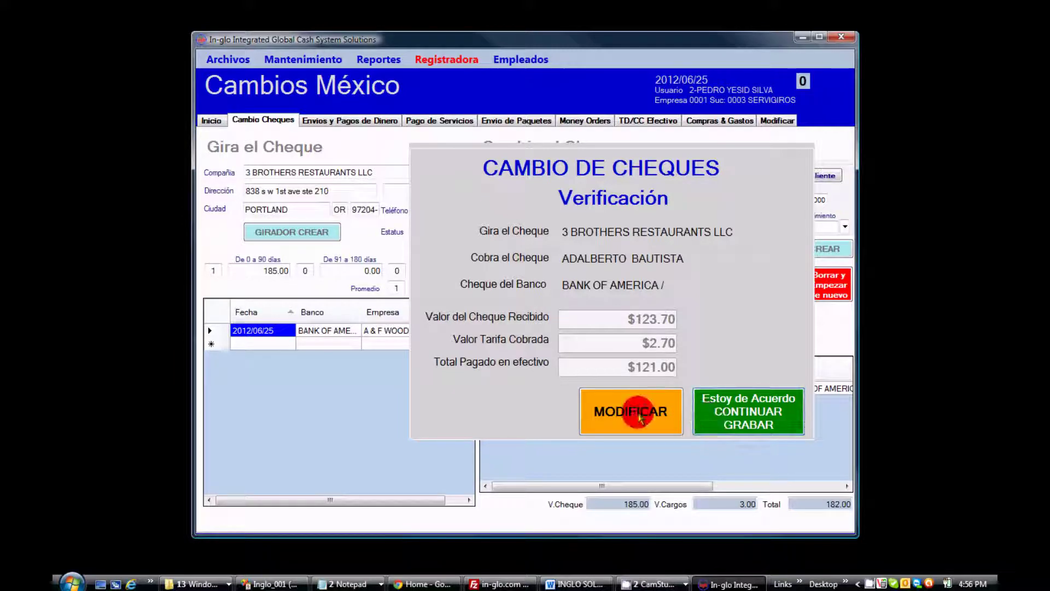
left_click(656, 408)
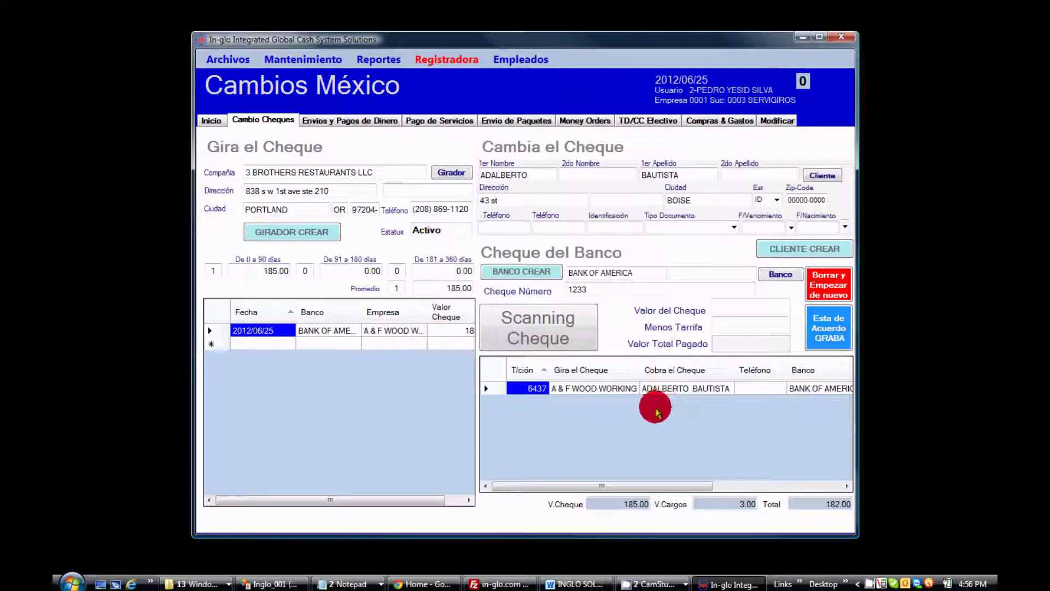
Step: Start a money transfer of type ENVIOS with INTERCAMBIO as the company
left_click(353, 120)
left_click(245, 155)
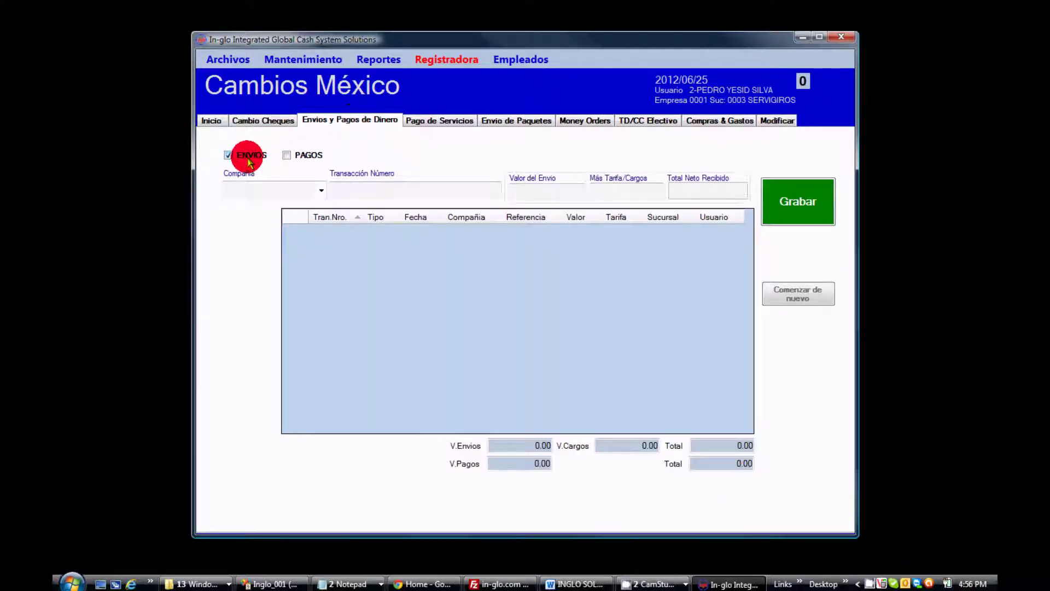
left_click(286, 156)
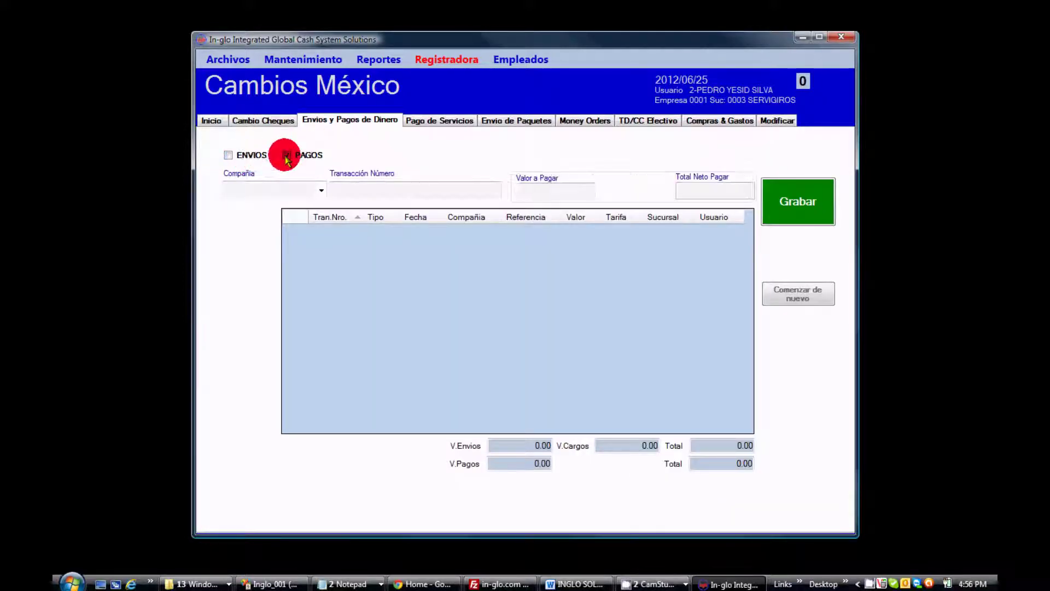
left_click(229, 156)
left_click(321, 191)
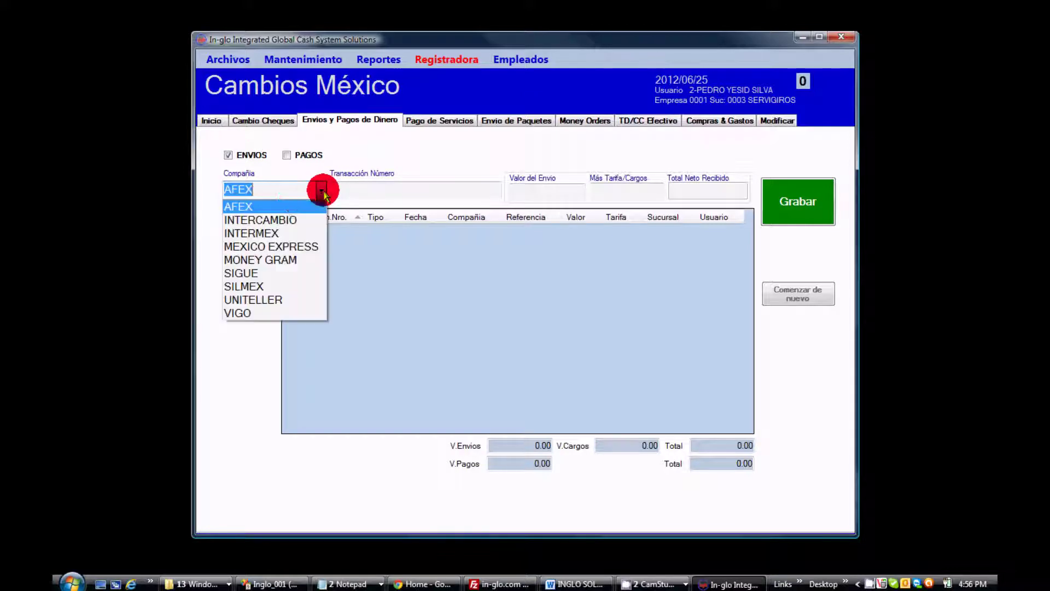
left_click(255, 219)
Step: Give the INTERCAMBIO transfer transaction number 2222, a value of 1200 and a fee of 12
left_click(383, 190)
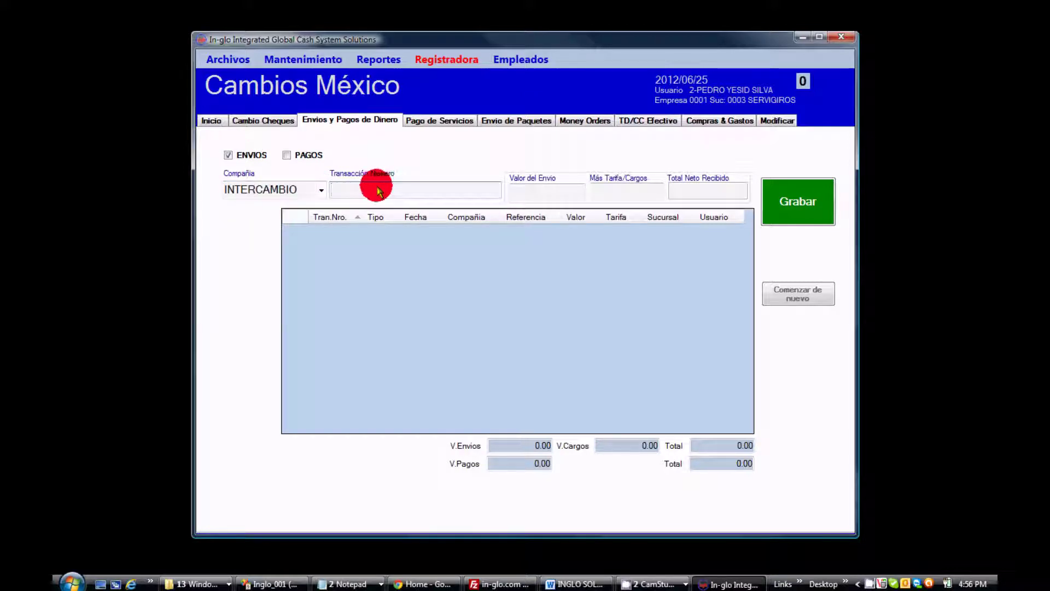
type("2222")
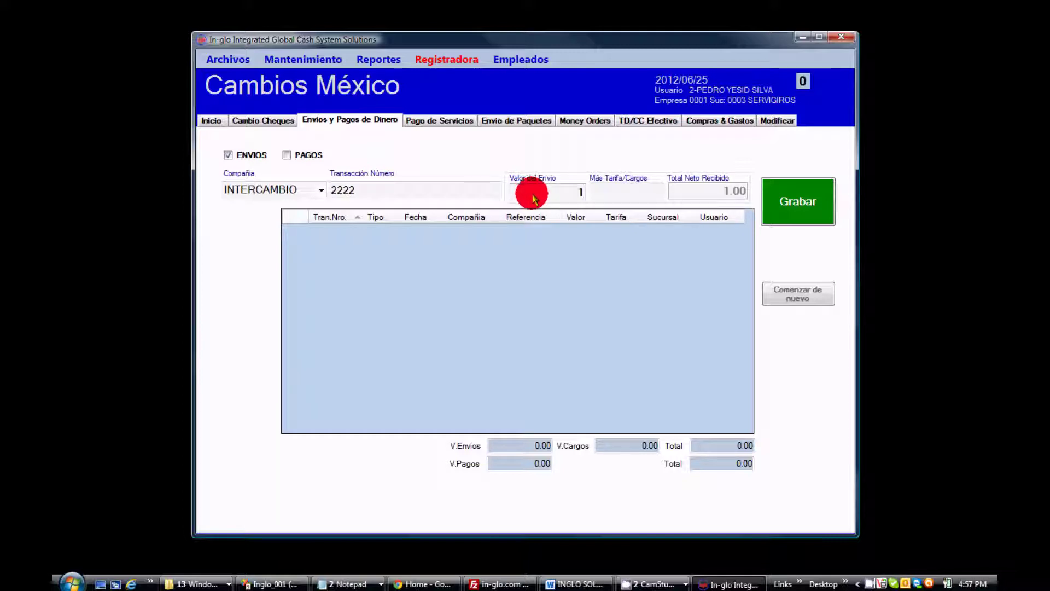
left_click(614, 193)
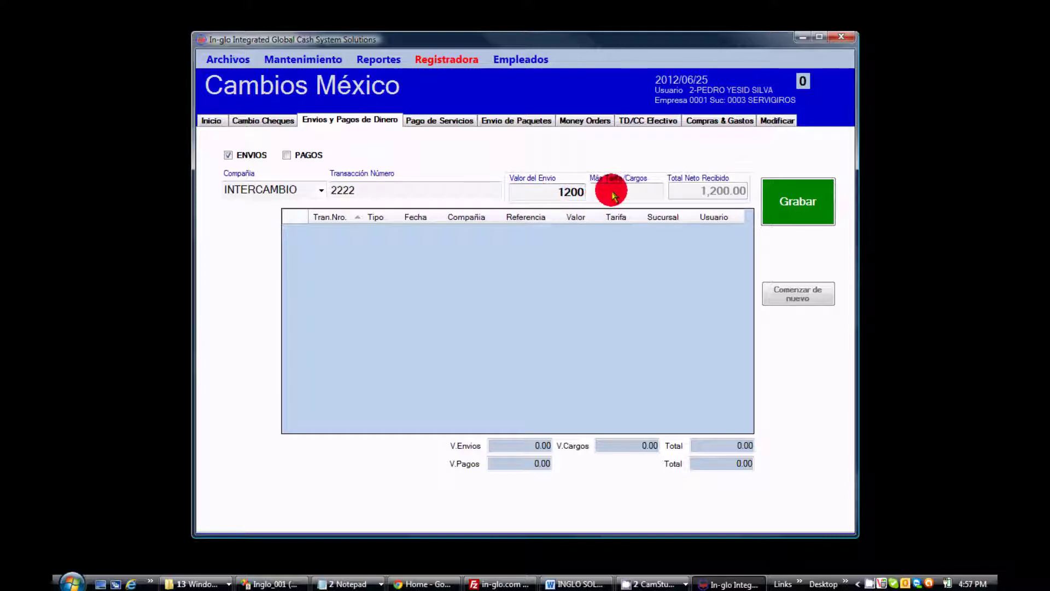
type("12")
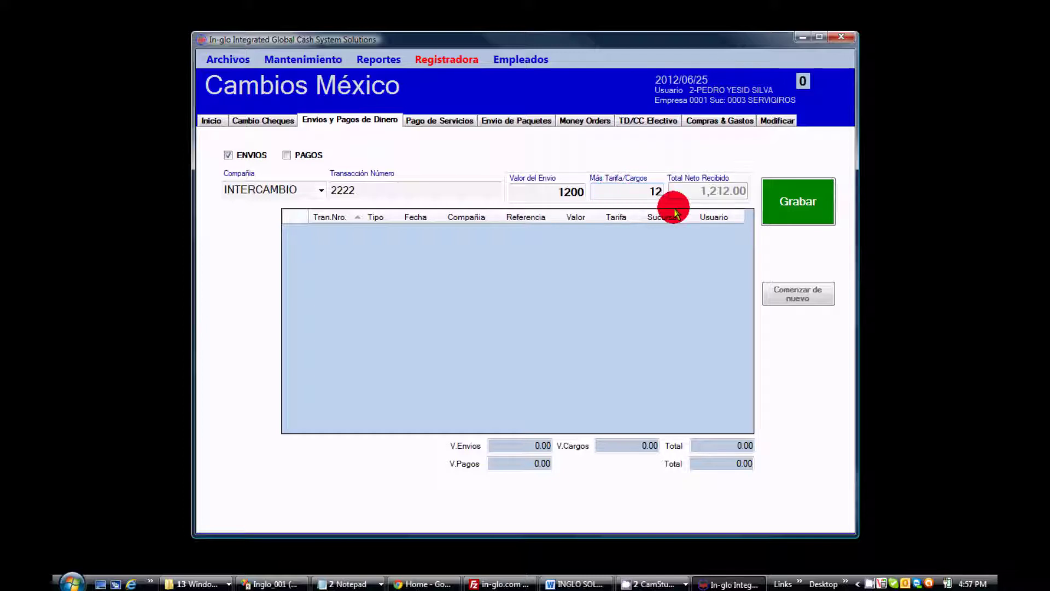
Step: Start a service payment through W UNION BILLS for IDAHO POWER with number 2222
left_click(442, 128)
left_click(335, 186)
left_click(300, 212)
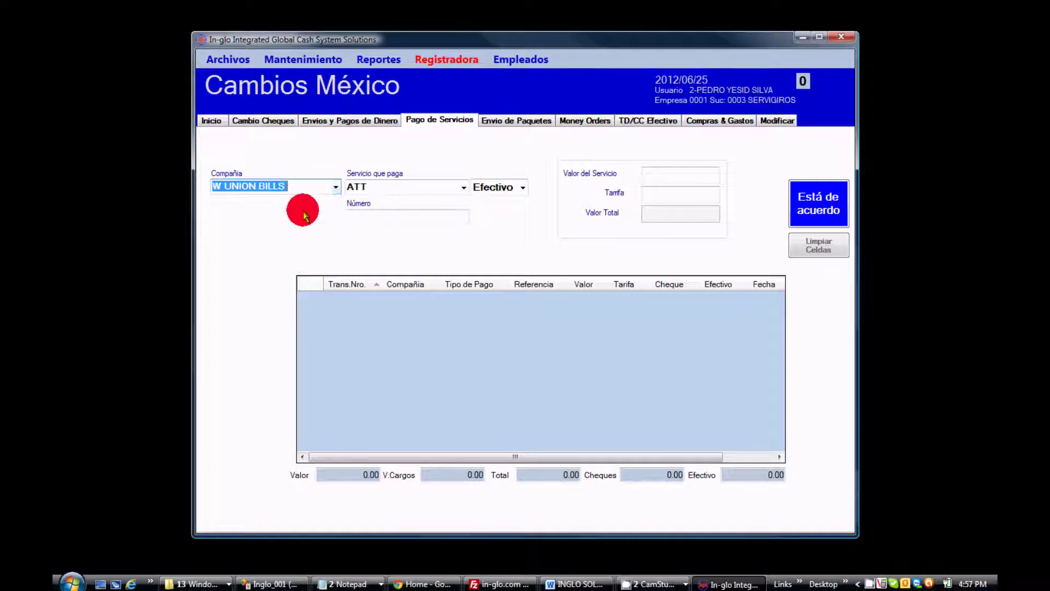
left_click(461, 189)
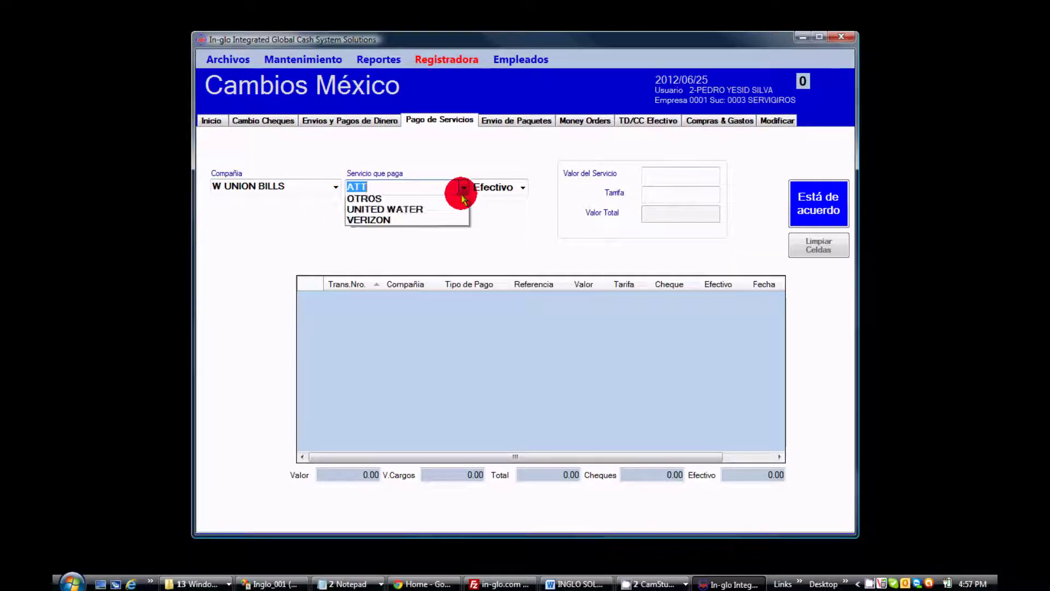
left_click(408, 256)
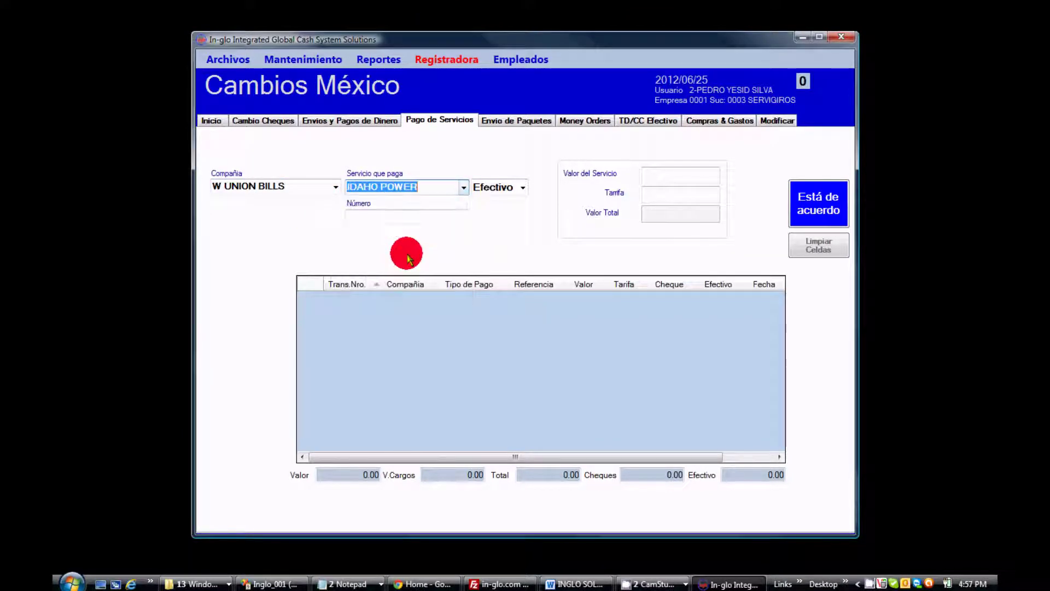
left_click(389, 218)
type("222")
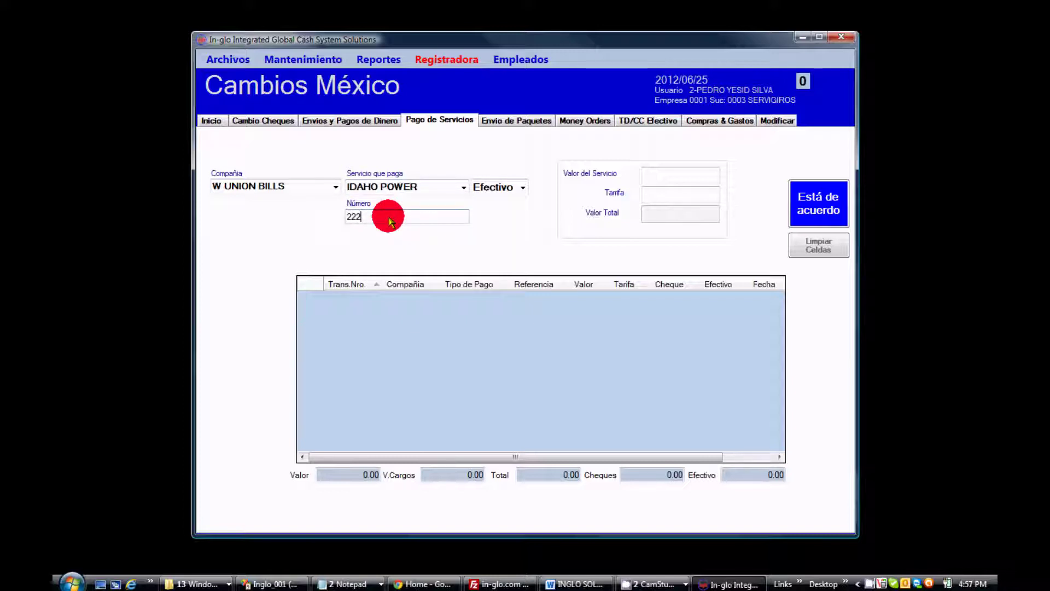
type("2")
Step: Try Cheque as the payment method, return to Efectivo, and enter a service value of 123 with a fee of 1
left_click(517, 188)
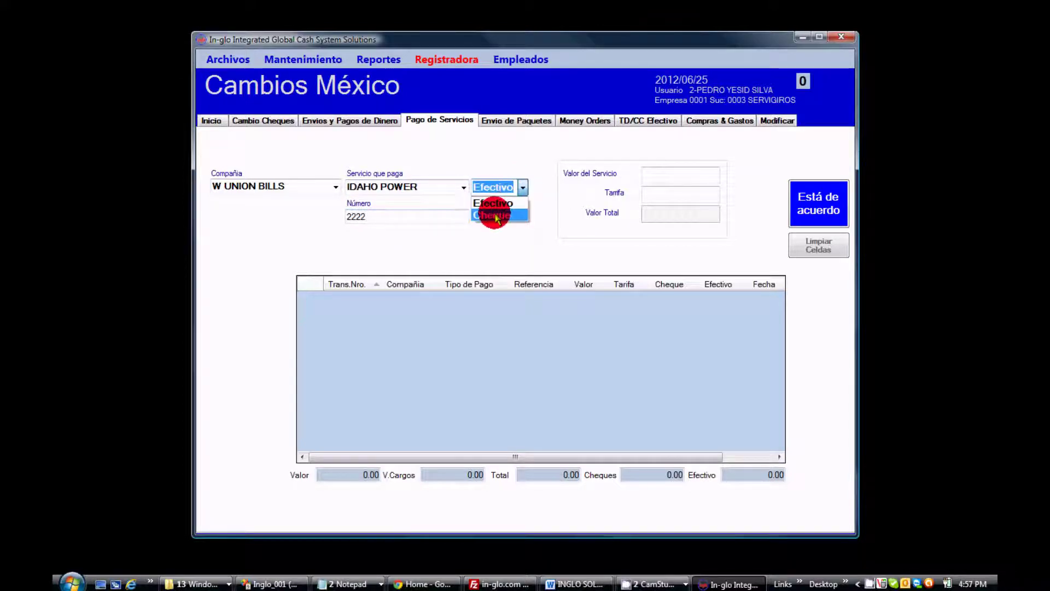
left_click(495, 215)
left_click(499, 187)
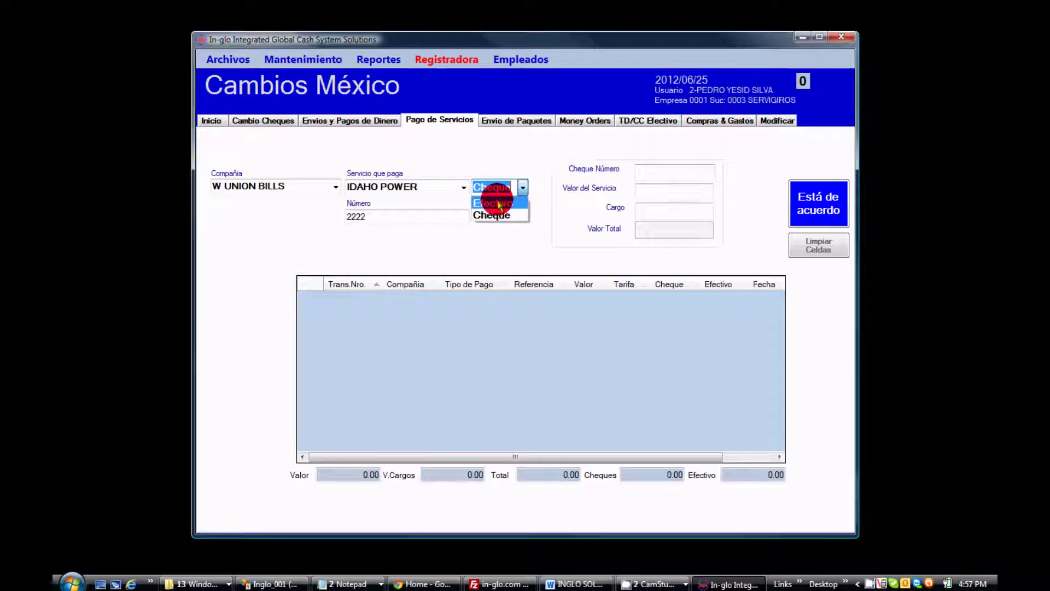
left_click(495, 203)
left_click(644, 176)
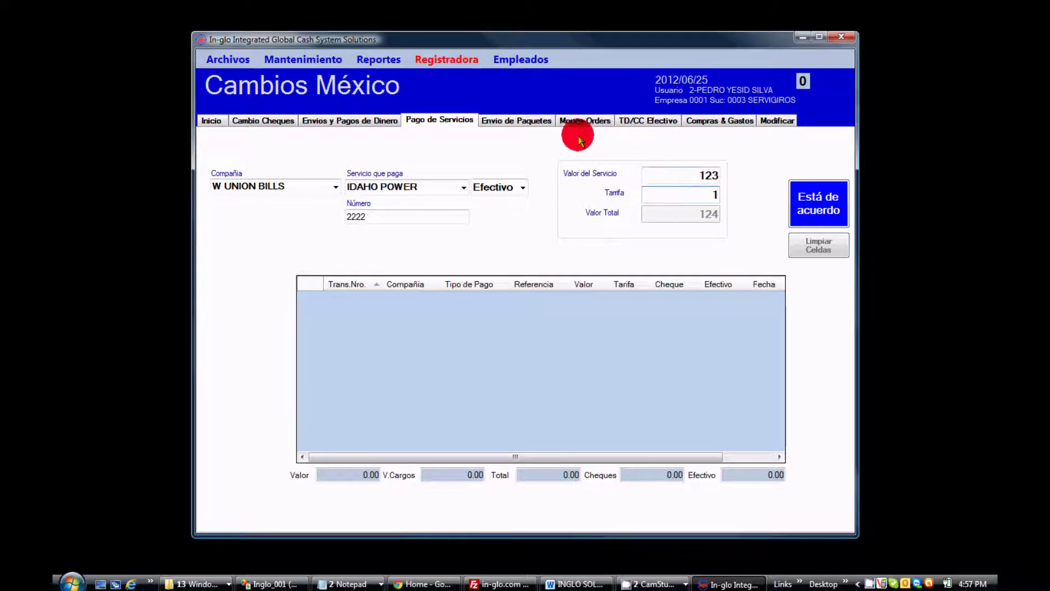
Step: Fill in a package shipment with the TEXAS MEXICO carrier, transaction number 123, value 123 and fee 1
left_click(494, 120)
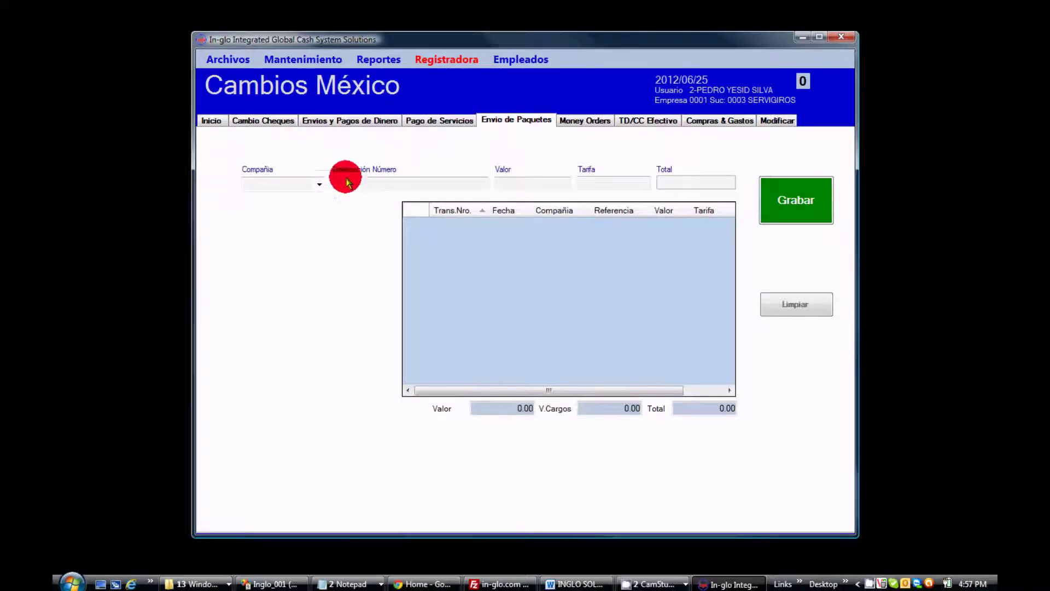
left_click(317, 184)
left_click(301, 208)
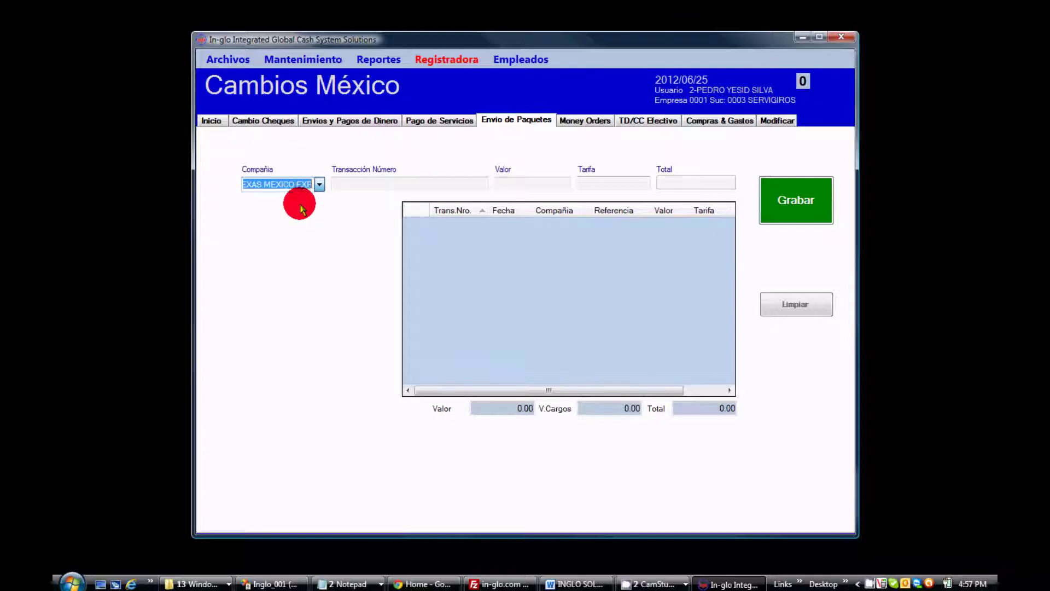
left_click(397, 186)
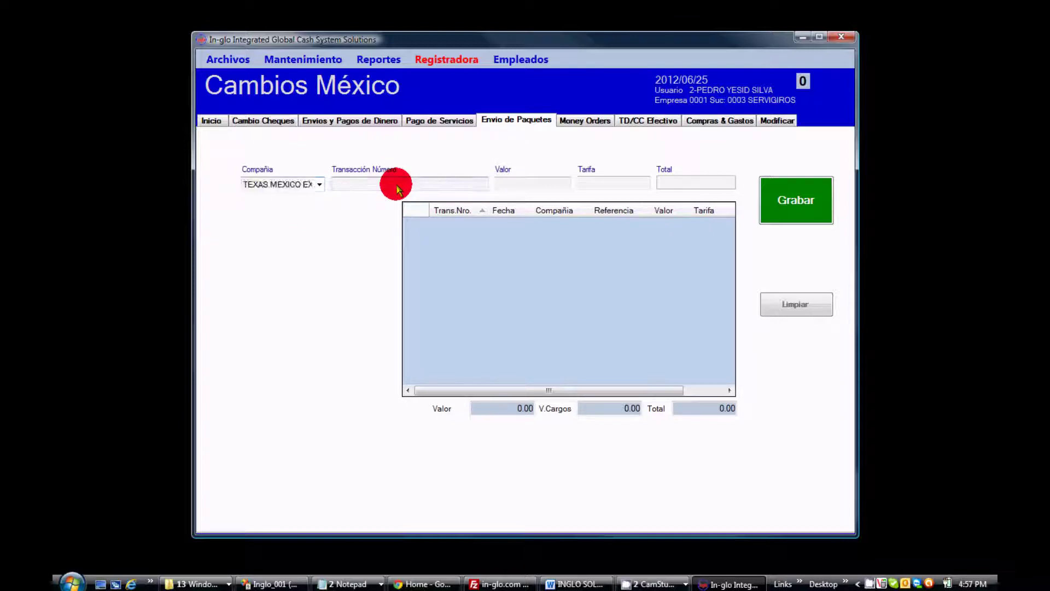
type("123")
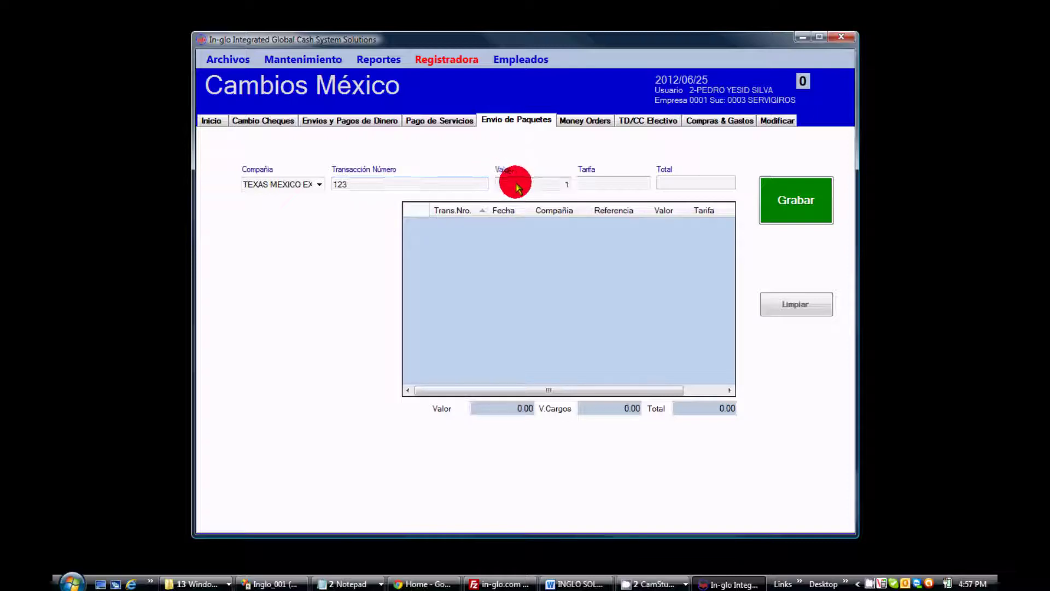
left_click(623, 184)
type("1")
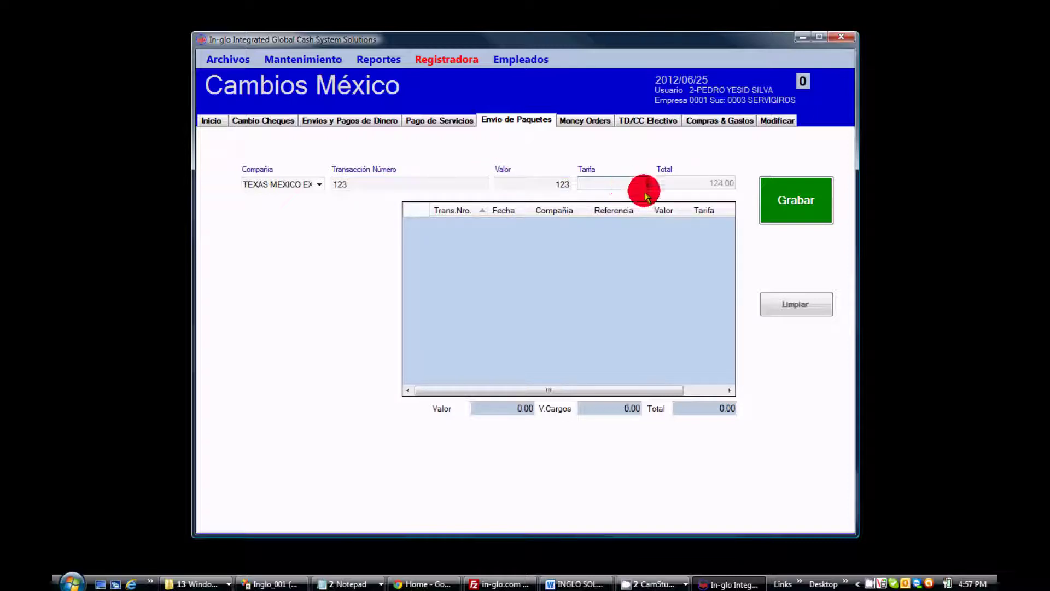
Step: Fill in a WESTERN UNION money order with transaction number 123 and value 600
left_click(581, 121)
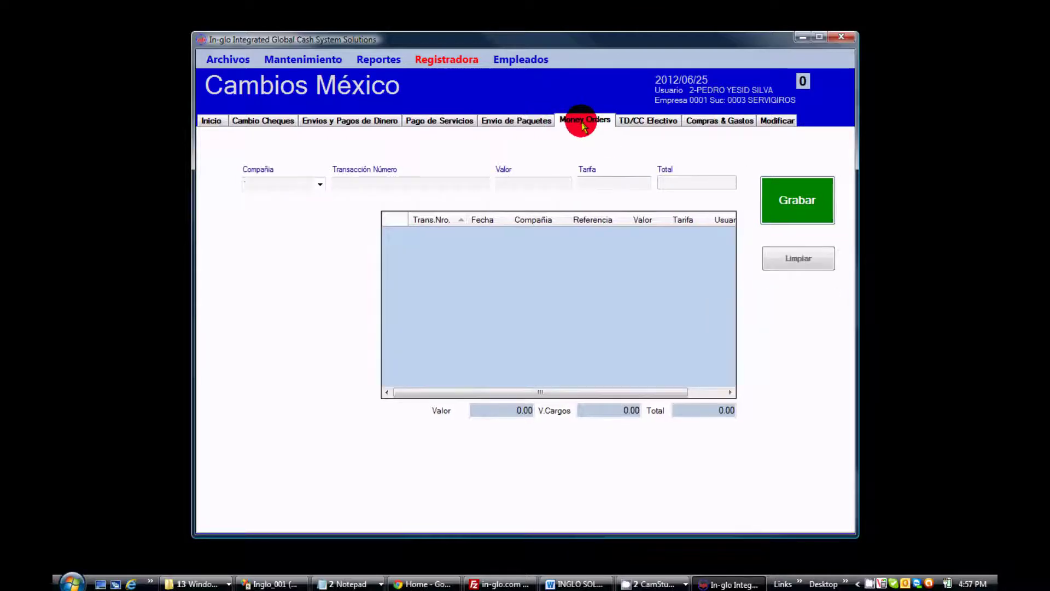
left_click(320, 185)
left_click(295, 208)
left_click(372, 186)
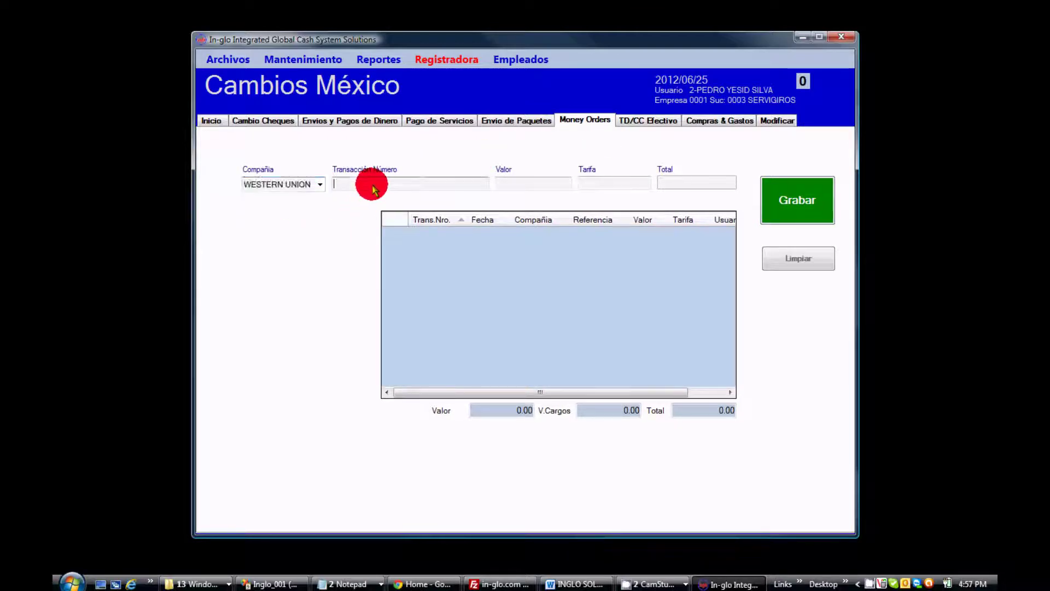
type("123")
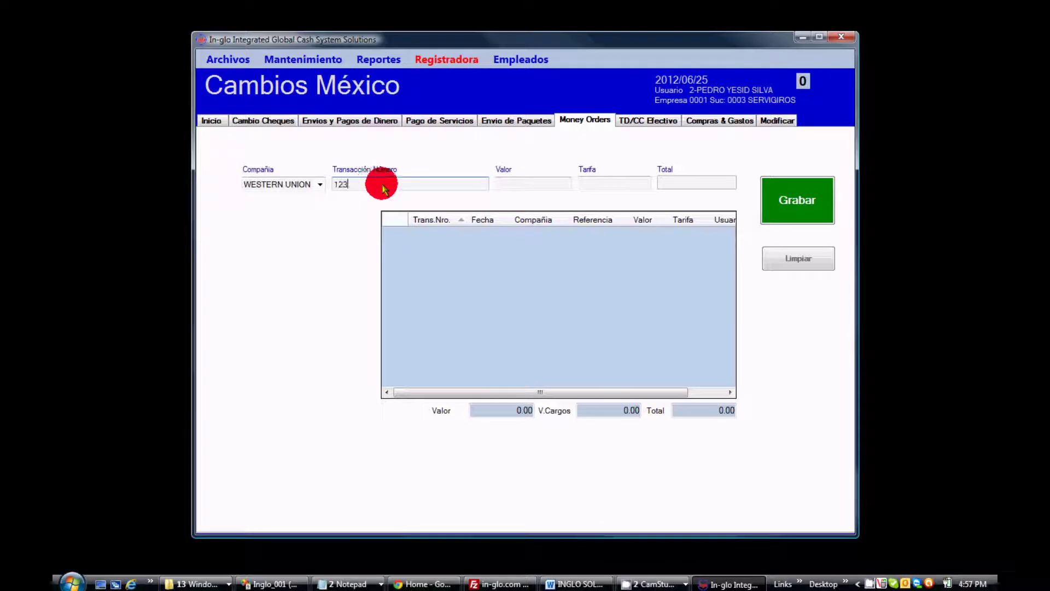
left_click(510, 183)
type("600")
left_click(624, 185)
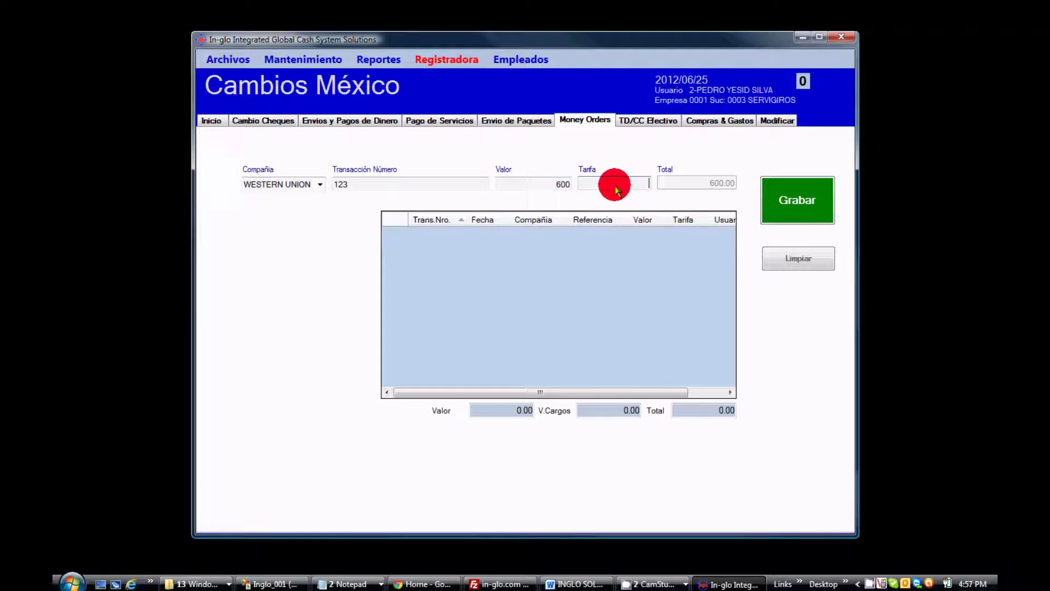
Step: Start a card-to-cash transaction with receipt number 123 and the note "Cambio efectivo pago energia"
left_click(635, 121)
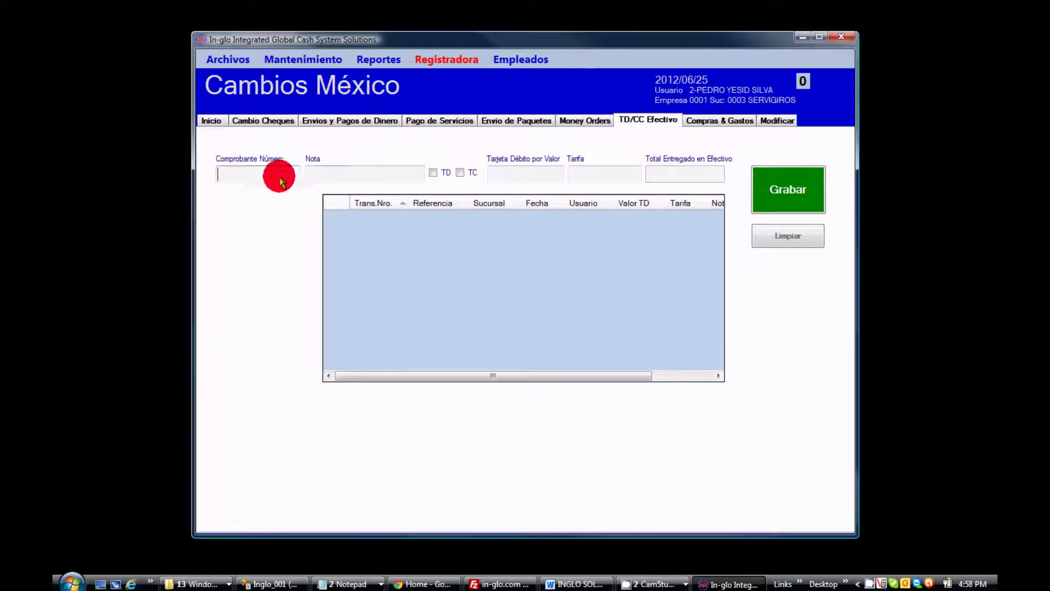
type("123")
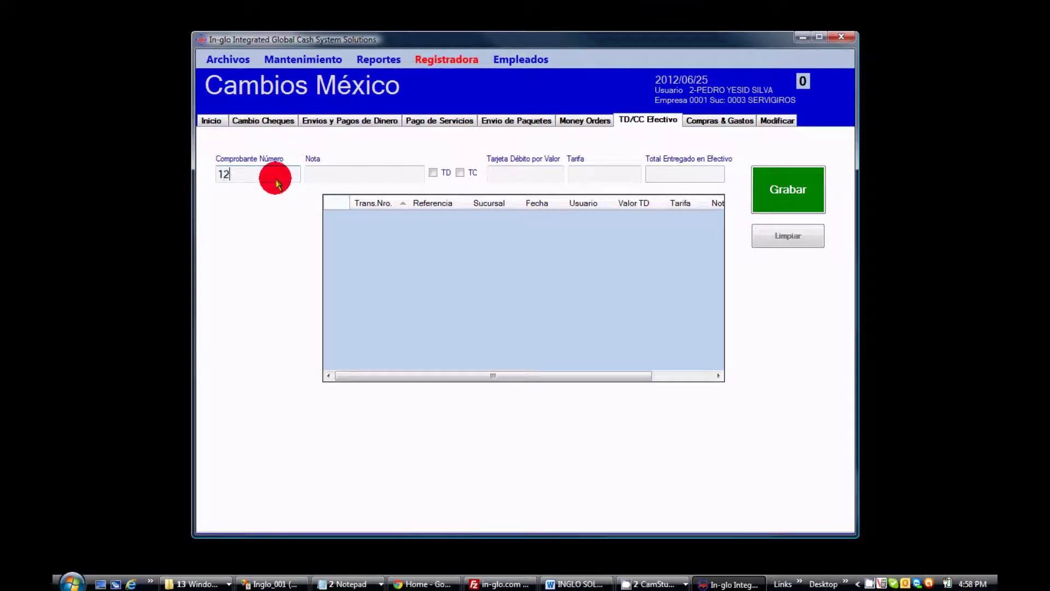
left_click(311, 176)
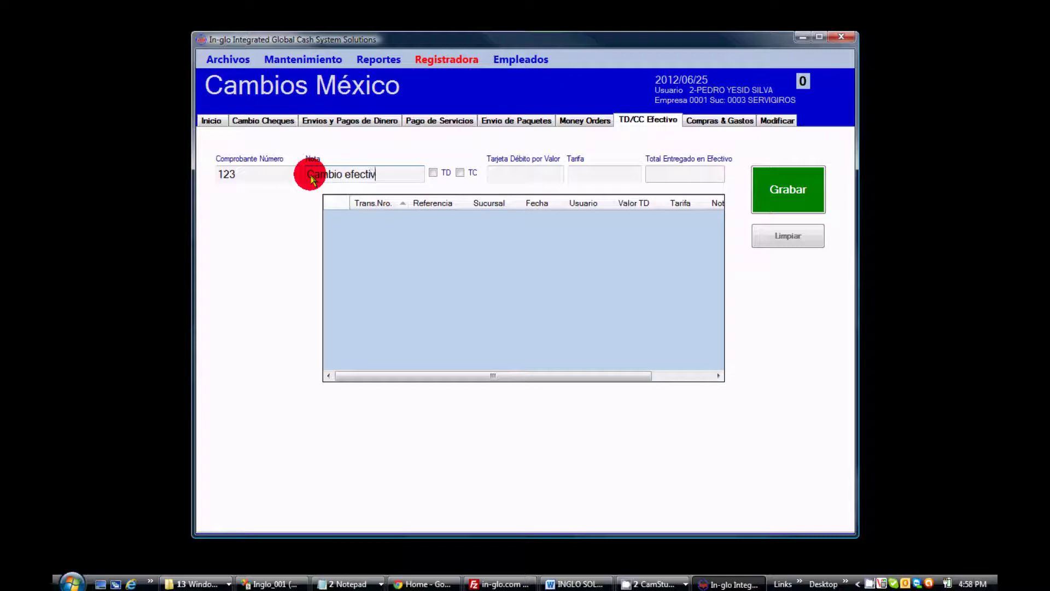
type("Cambio efectivo par")
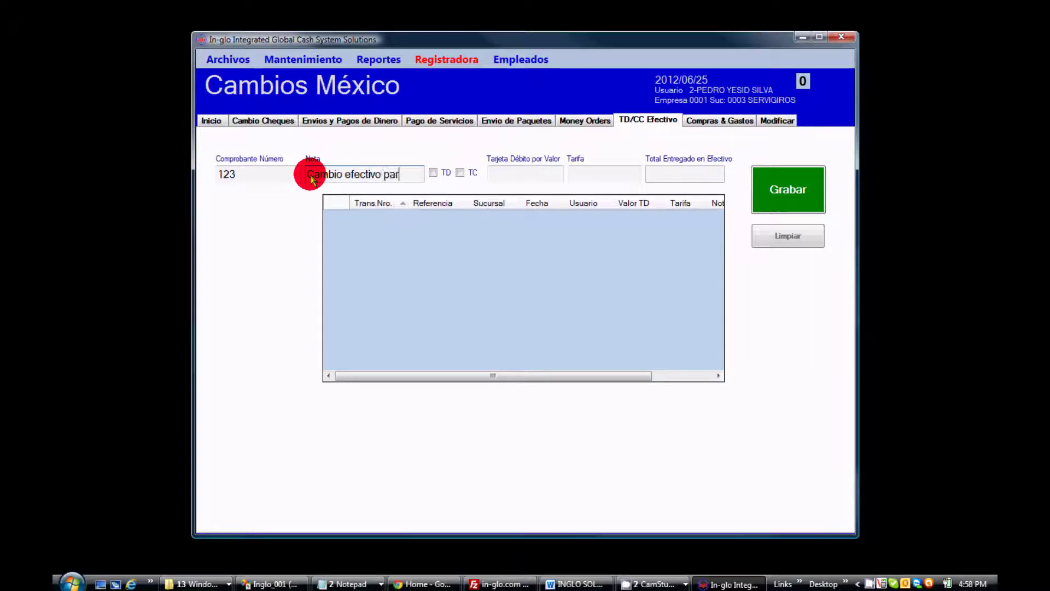
key("BackSpace")
type("go e")
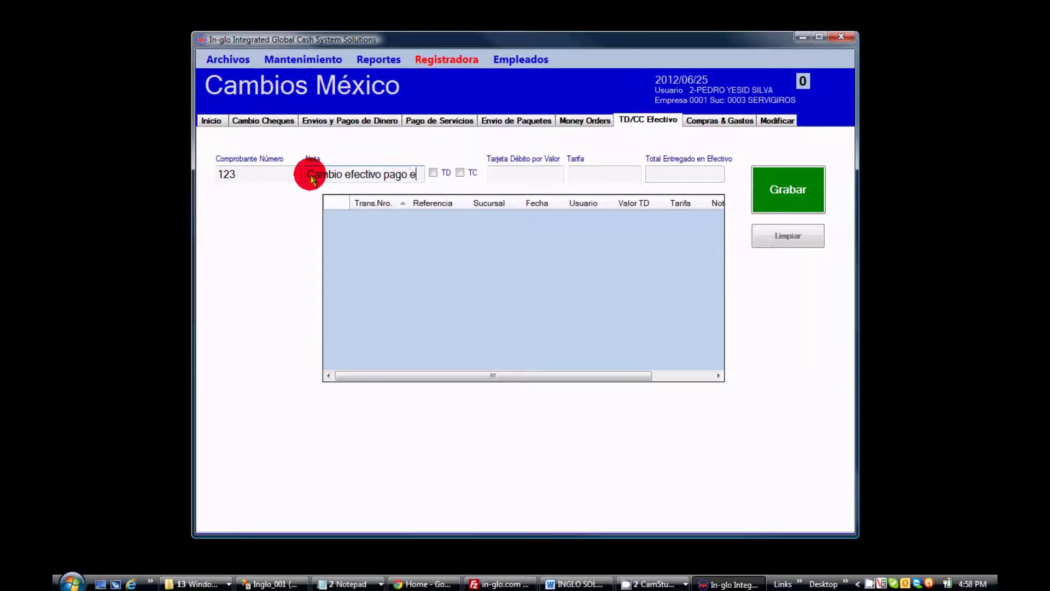
type("nergia")
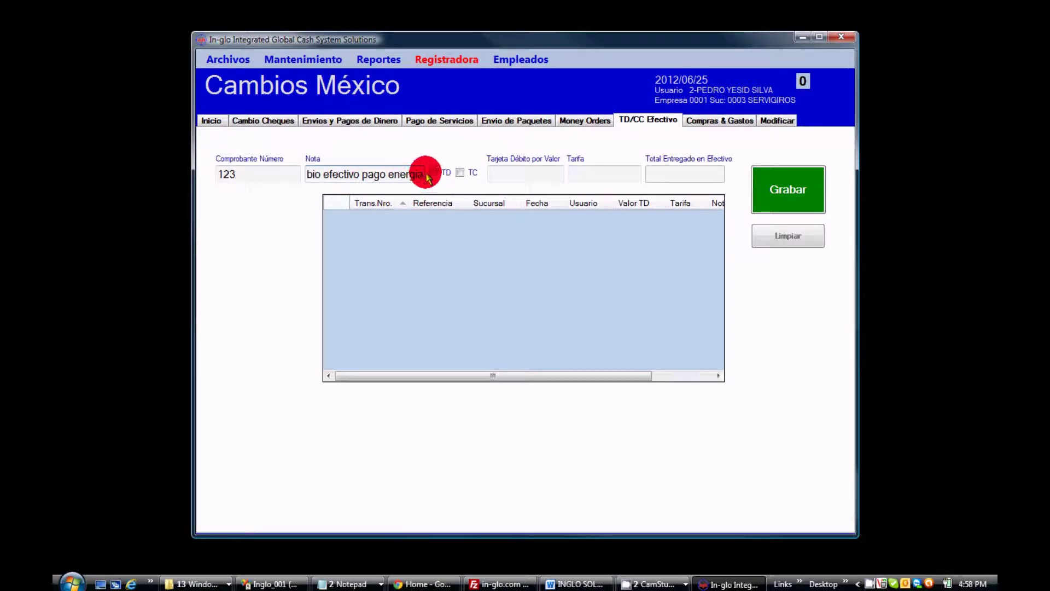
Step: Mark the card-to-cash transaction as debit card (TD) and enter a value of 123 with a fee of 1
left_click(435, 173)
left_click(525, 178)
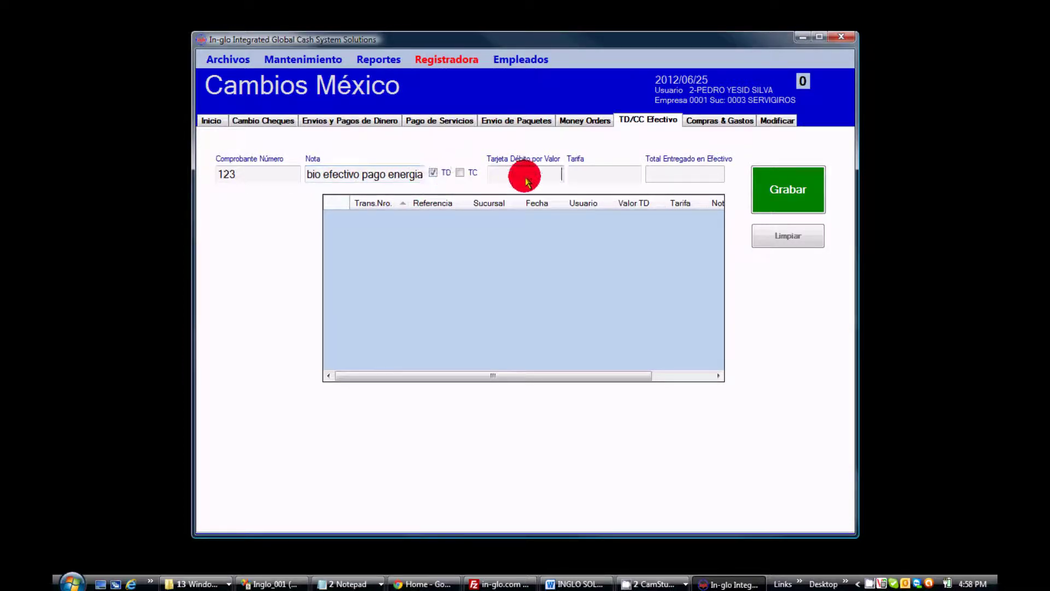
type("123")
left_click(586, 173)
type("1")
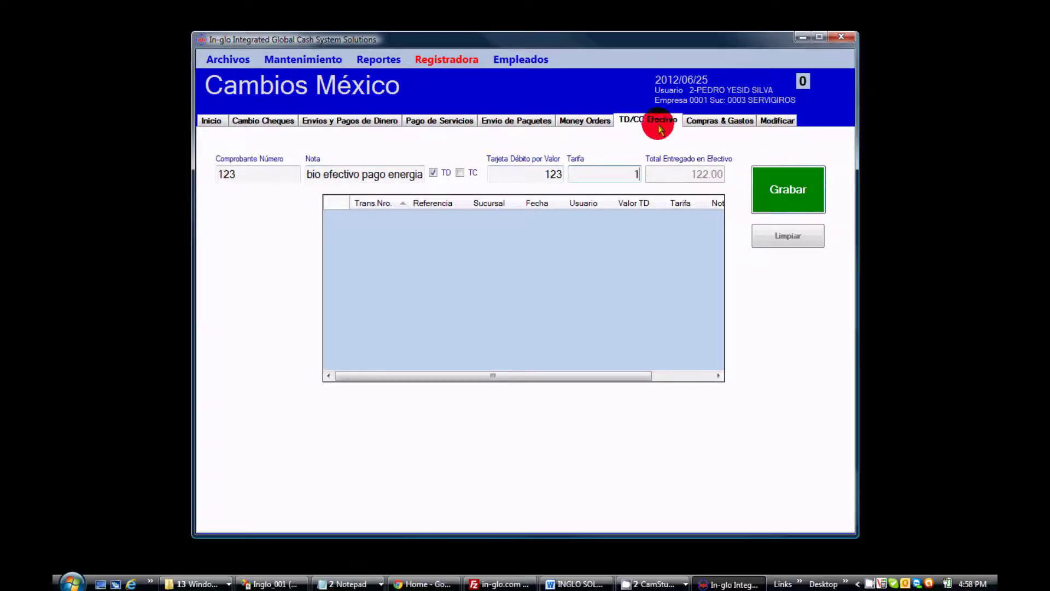
Step: Start a purchases and expenses entry, trying Compras as the type and settling on Gastos
left_click(694, 120)
left_click(360, 213)
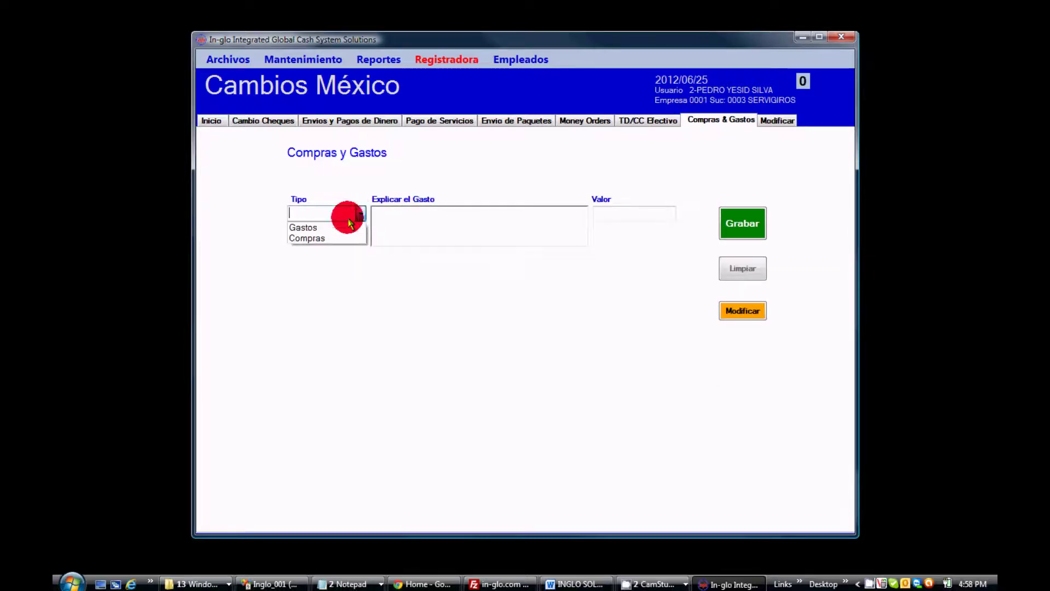
left_click(323, 235)
left_click(360, 214)
left_click(329, 225)
Step: Describe the expense as "compra de un bombillo para la nevera" and set its value to 1.50
left_click(391, 228)
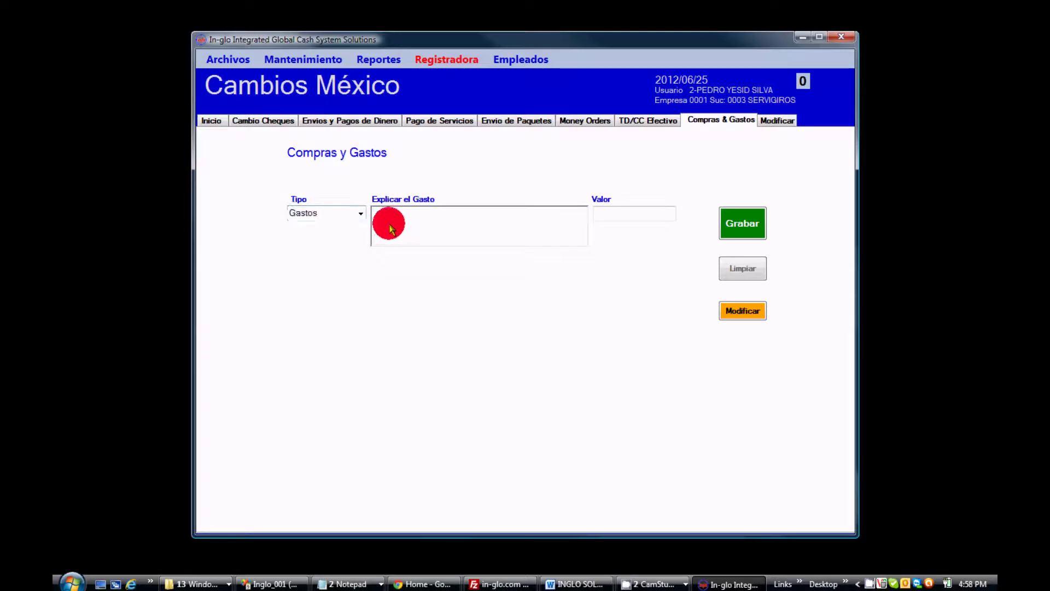
type("comira de un bombillo para")
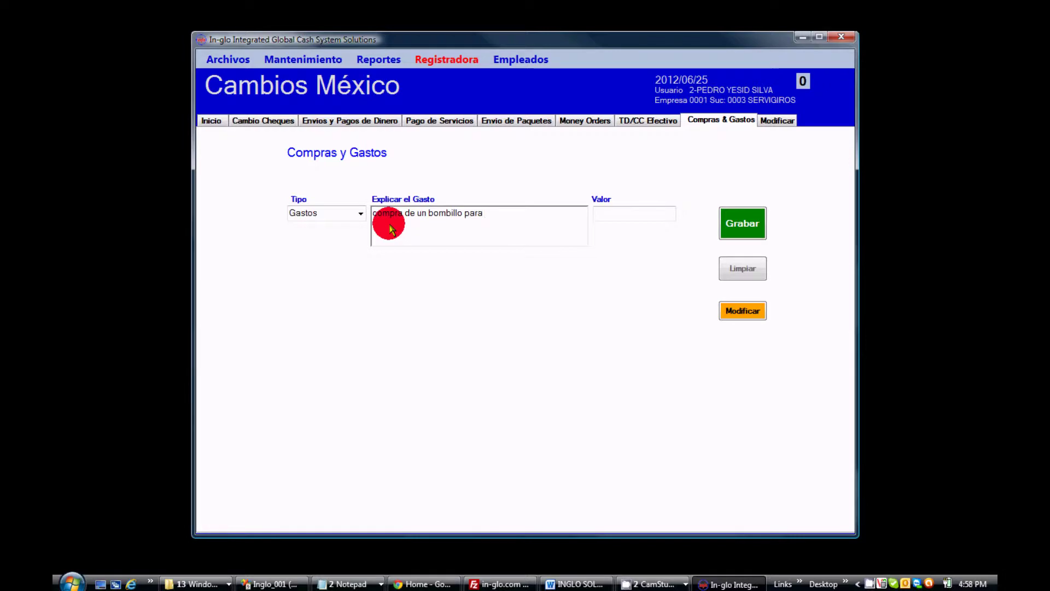
type("la nevera")
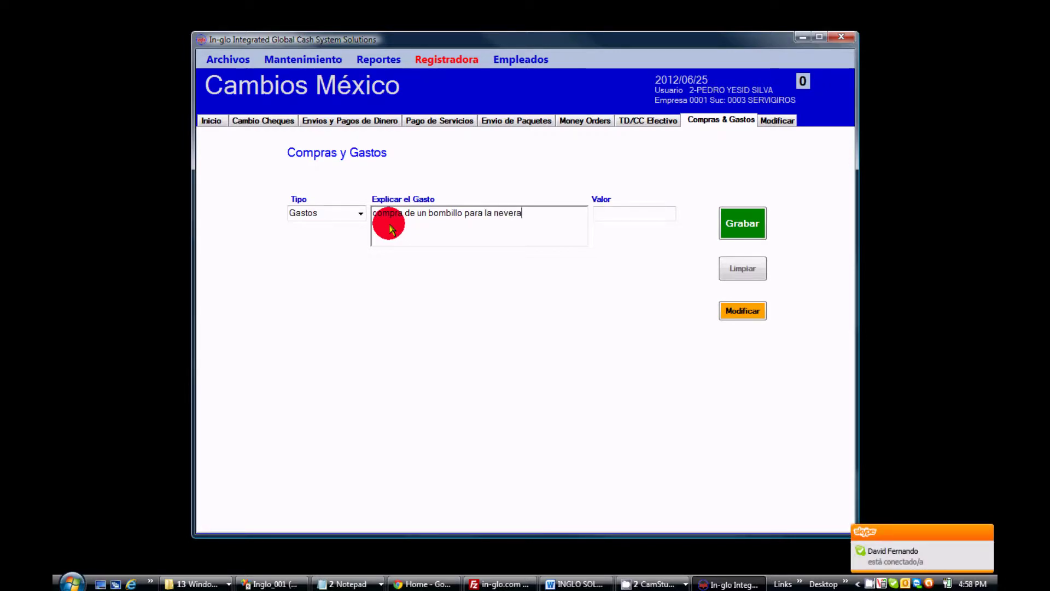
left_click(631, 218)
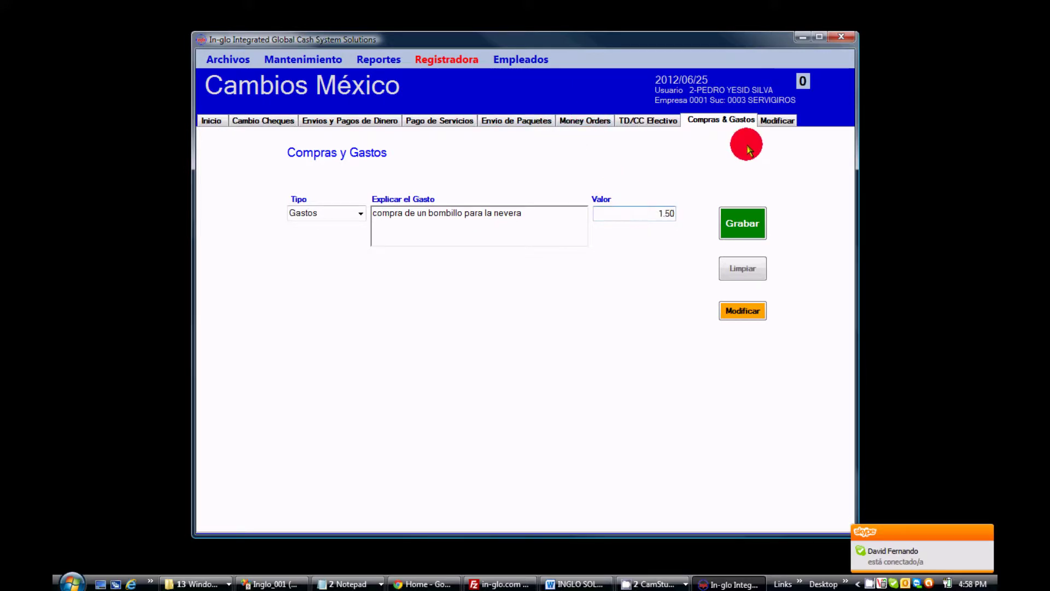
Step: Search the recorded transactions and open a check-cashing transaction in the modification form
left_click(765, 122)
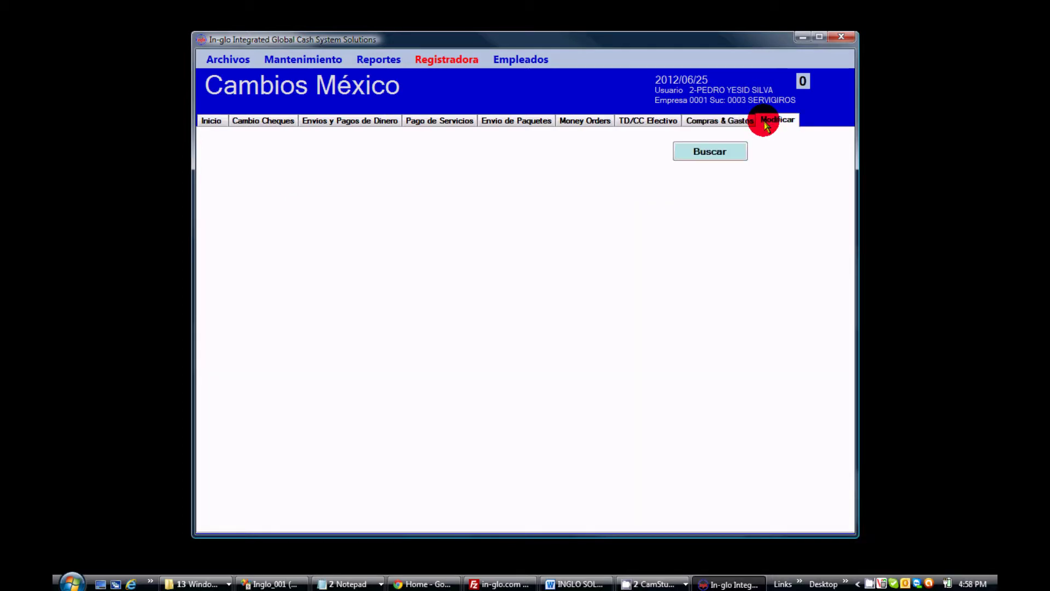
left_click(725, 150)
left_click(339, 188)
double_click(312, 188)
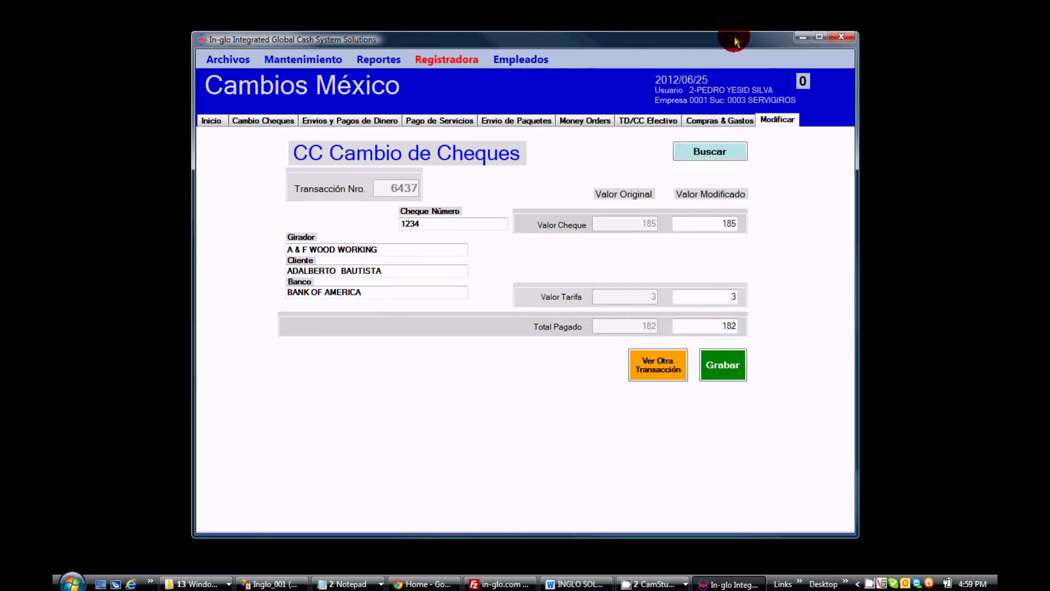
Step: Return to the Inicio page and choose to exit the program
left_click(235, 61)
left_click(235, 61)
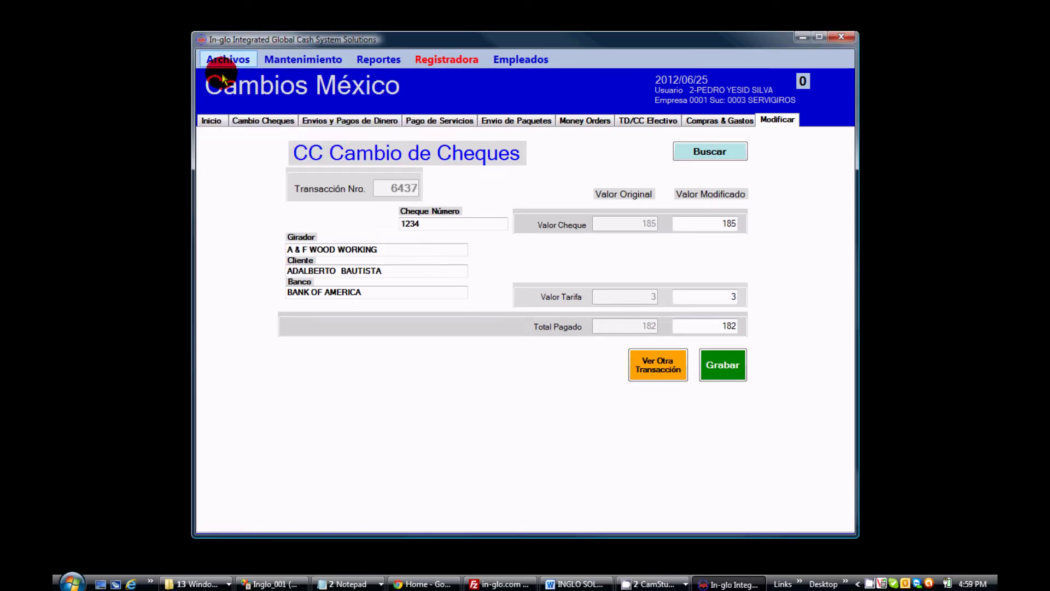
left_click(212, 120)
left_click(230, 60)
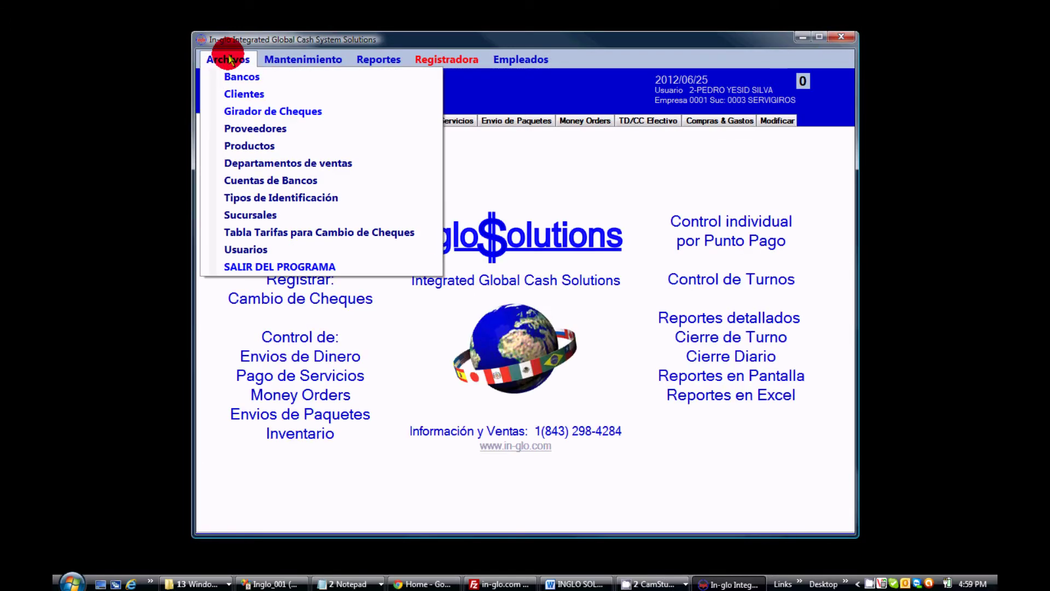
left_click(242, 268)
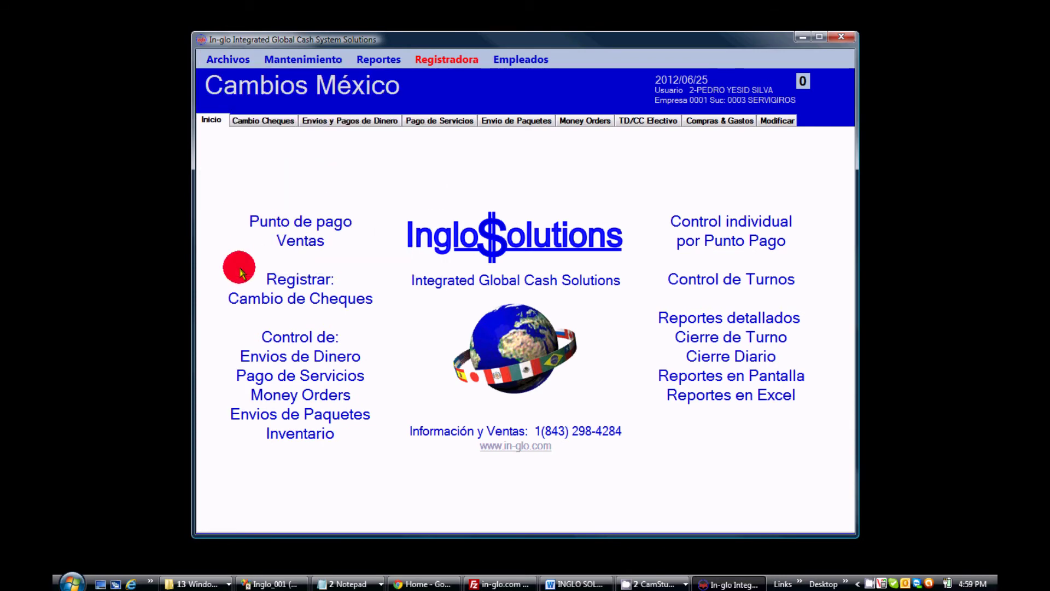